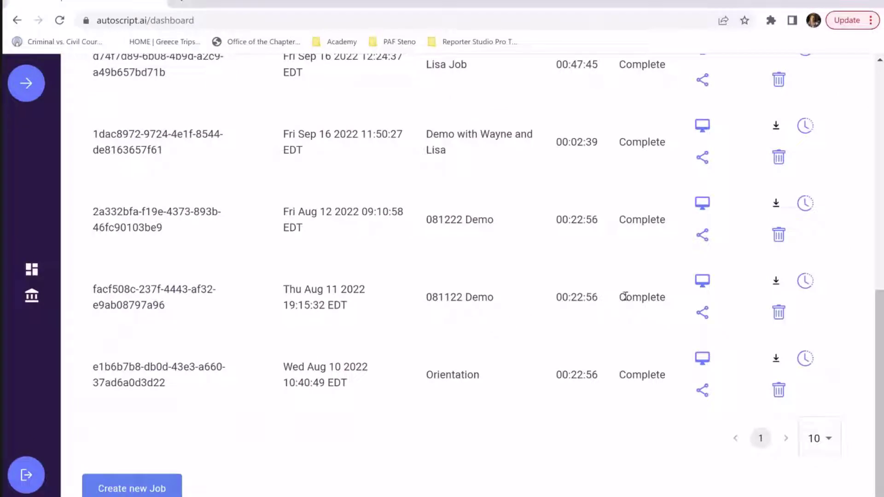
# Launch the 081122 Demo job in the desktop editor, allowing the browser to open AutoScript.
pyautogui.moveTo(620, 297); pyautogui.dragTo(663, 298)
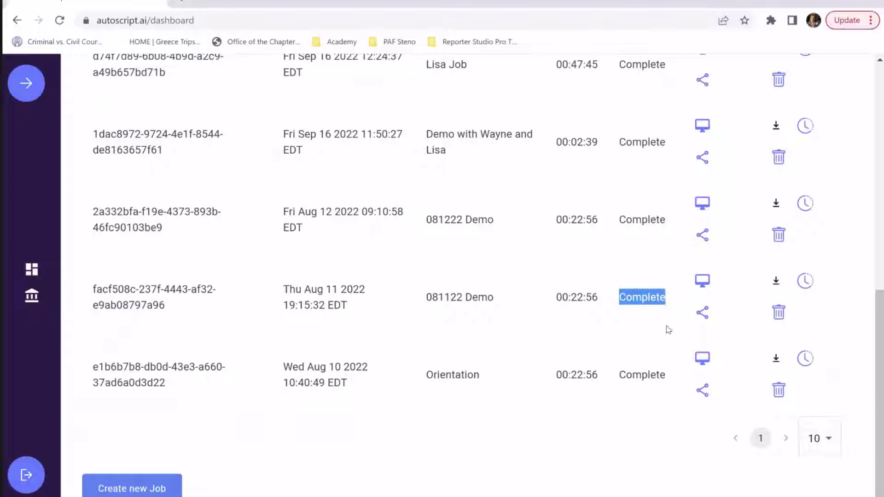
pyautogui.click(701, 281)
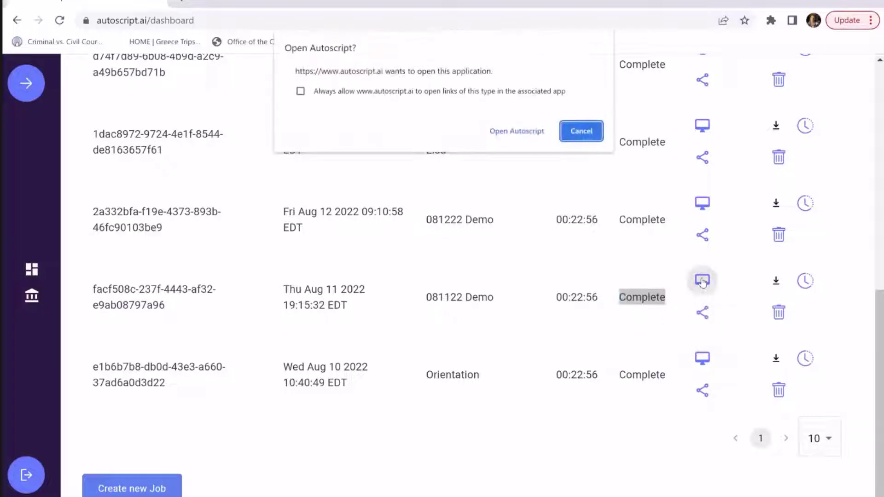
pyautogui.click(524, 128)
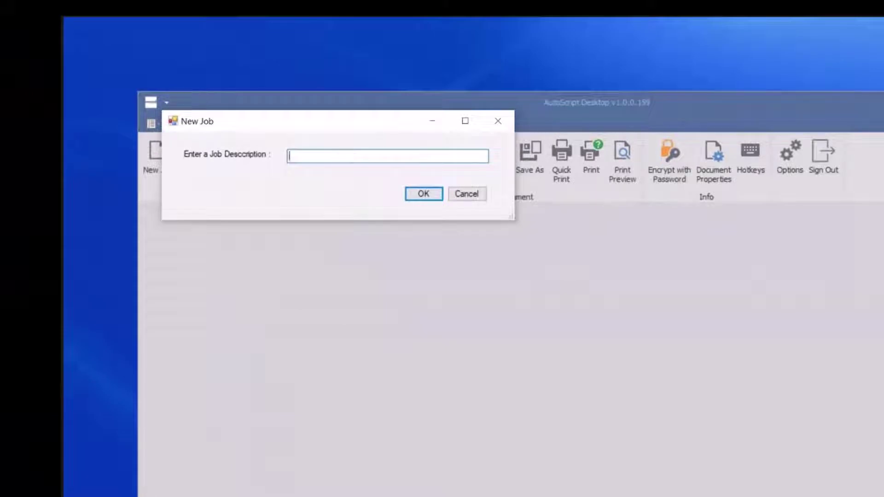
pyautogui.write('092022')
pyautogui.write(' PAF D')
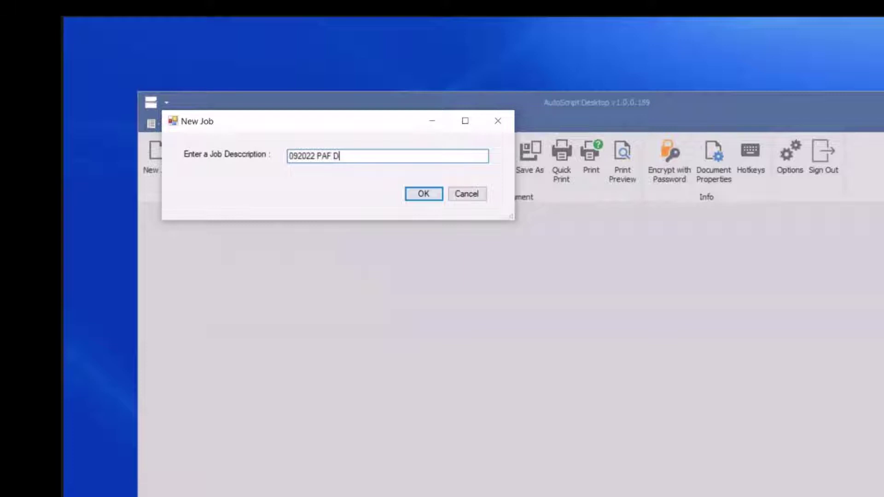
pyautogui.write('emo')
# Confirm the job name 092022 PAF Demo and start importing it.
pyautogui.click(420, 196)
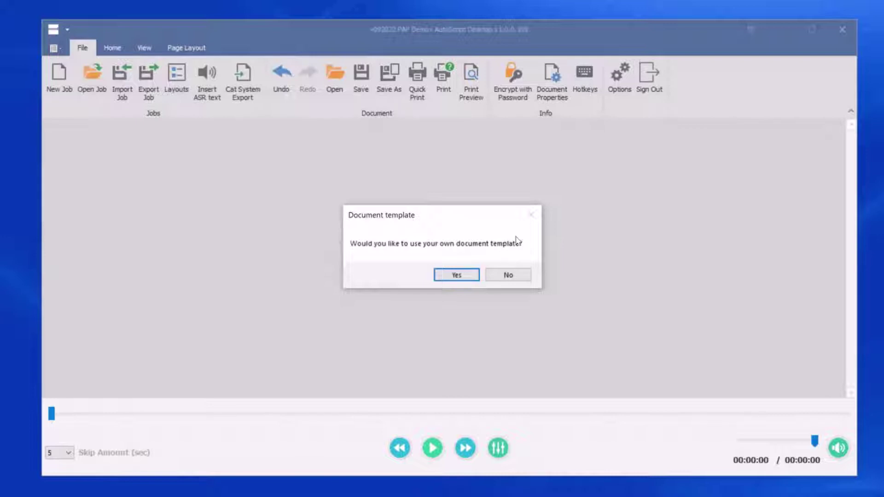
# Decline the custom template, then jump audio to a word on line 4 and skip back.
pyautogui.click(506, 276)
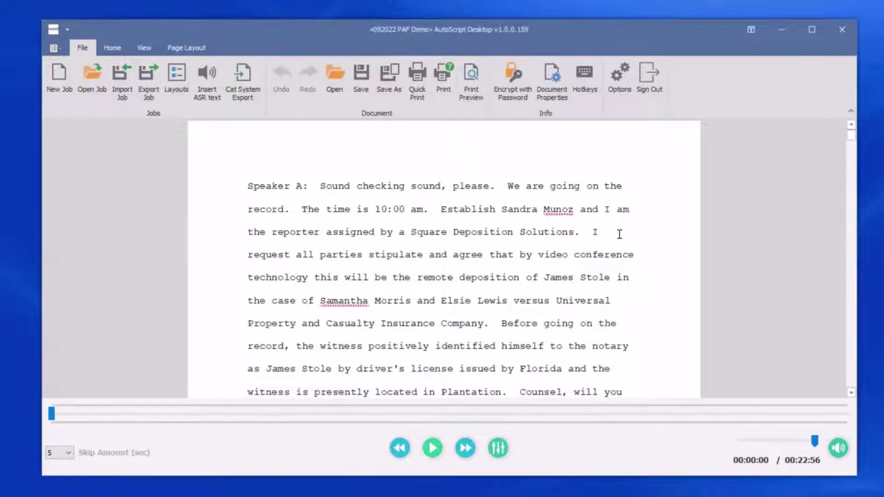
pyautogui.moveTo(247, 186); pyautogui.dragTo(383, 189)
pyautogui.click(448, 255)
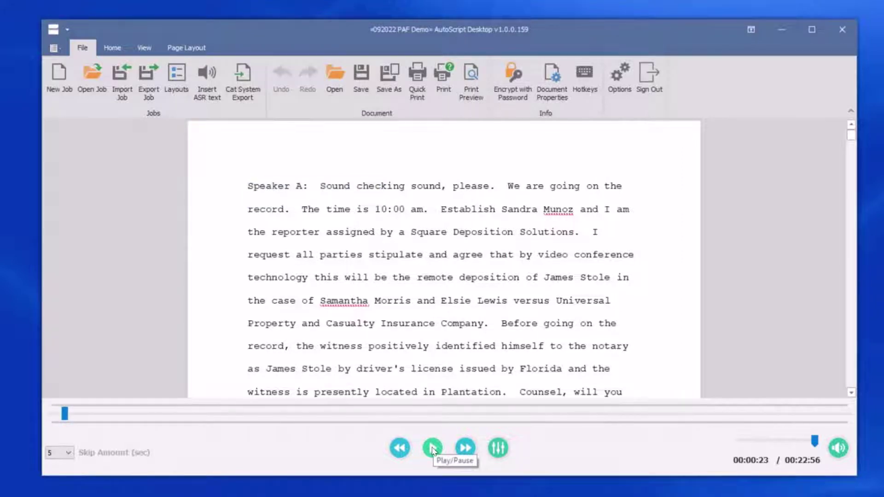
pyautogui.click(455, 193)
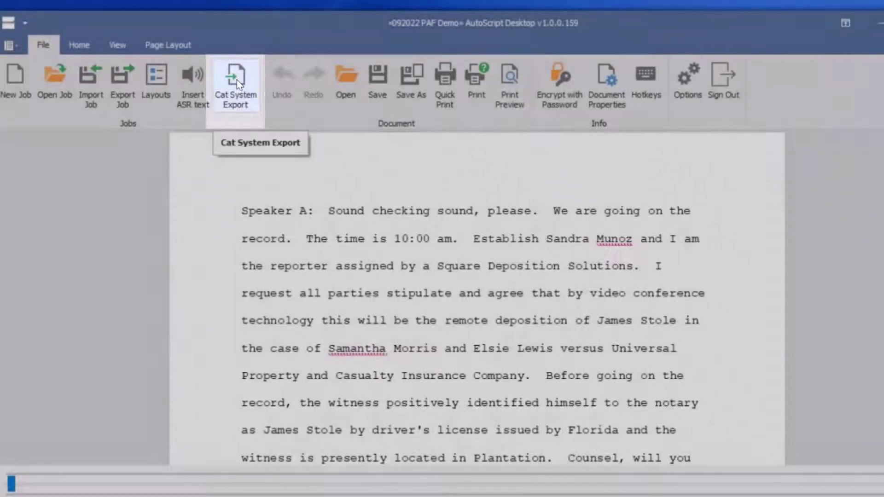
# Run Cat System Export, saving as 092022 PAF Demo in CAT AutoScript, and acknowledge the export.
pyautogui.click(237, 79)
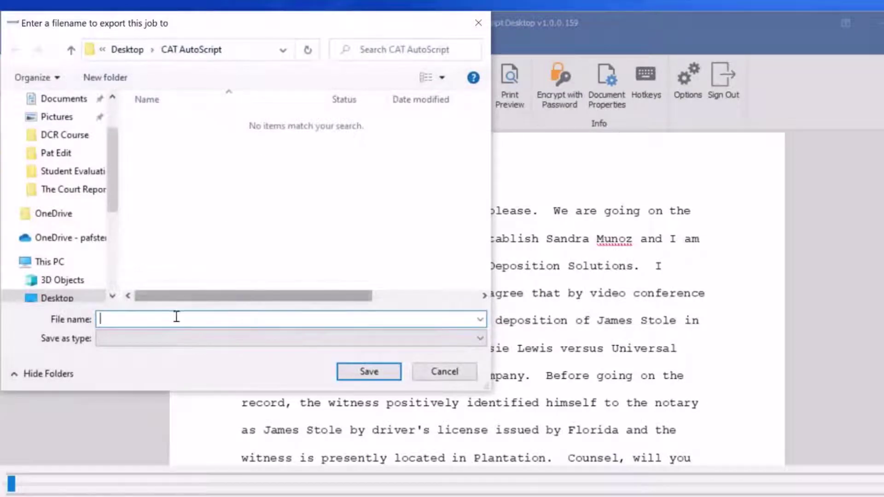
pyautogui.write('09')
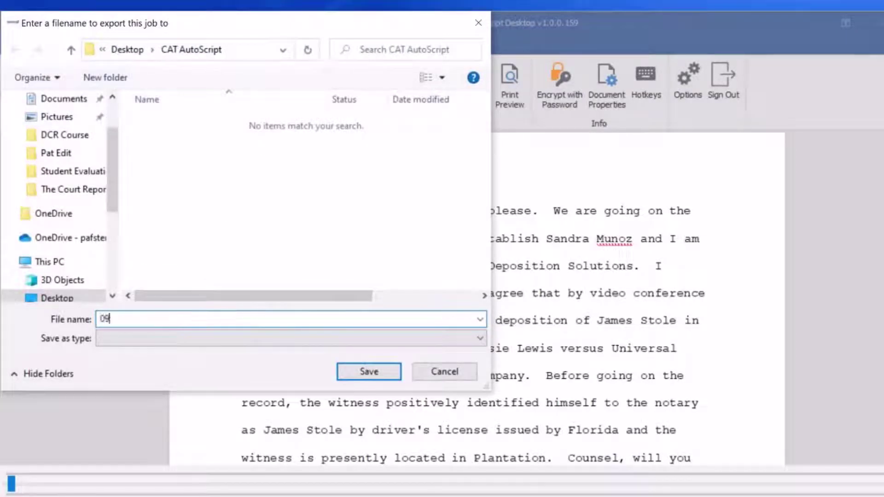
pyautogui.write('2022 PAF')
pyautogui.write(' Demo')
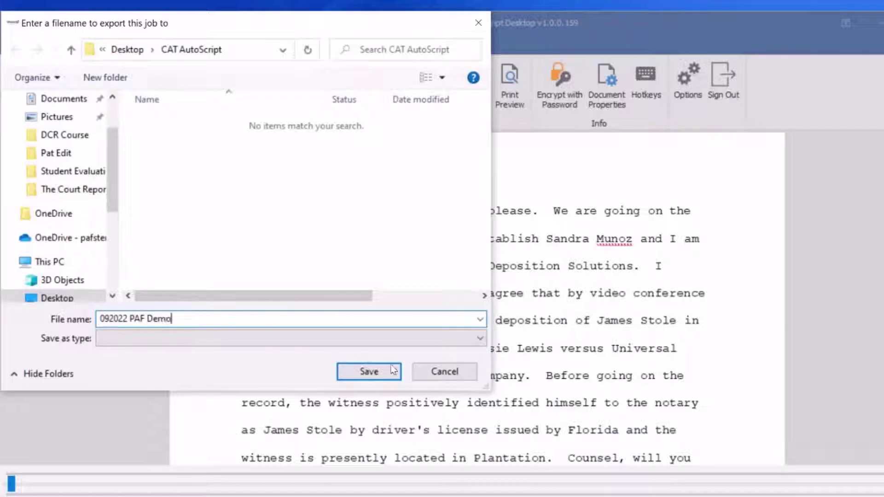
pyautogui.click(366, 374)
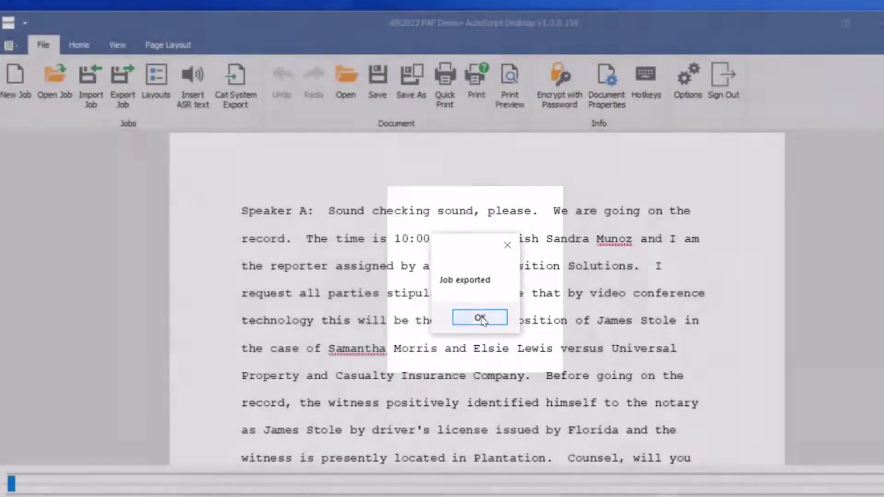
pyautogui.click(480, 318)
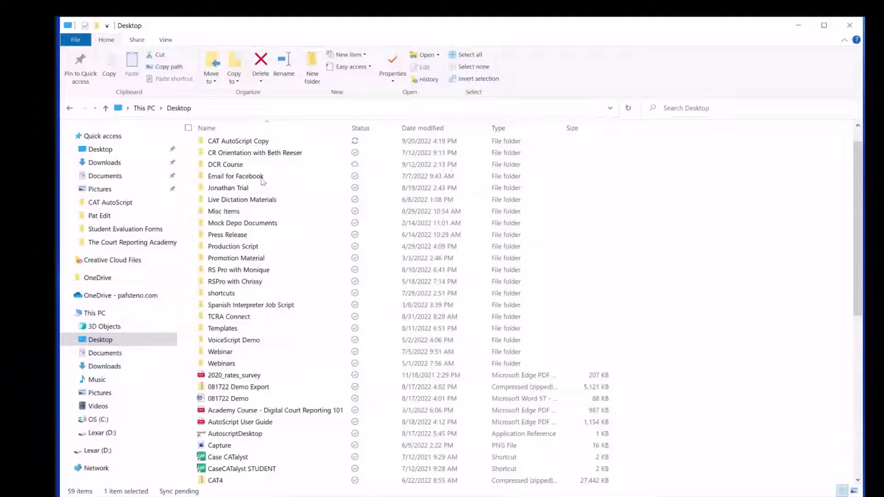
# Extract the 092022 PAF Demo zip in CAT AutoScript and open the extracted folder.
pyautogui.doubleClick(234, 163)
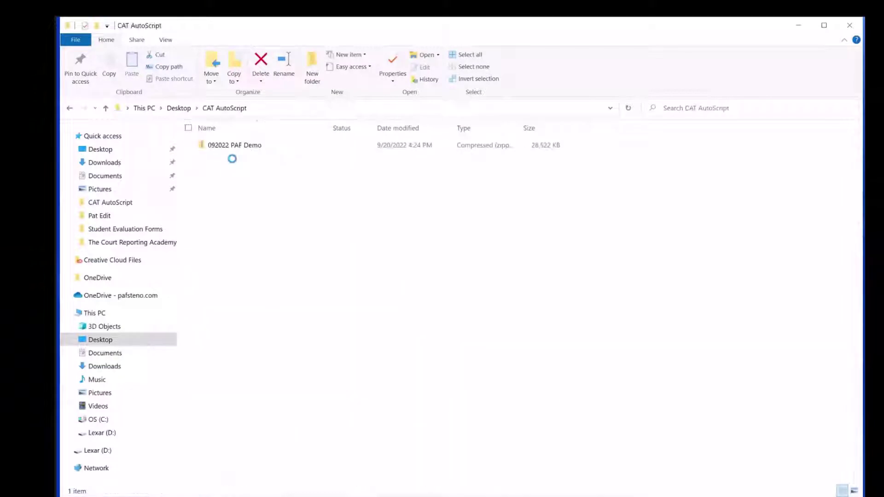
pyautogui.click(255, 145)
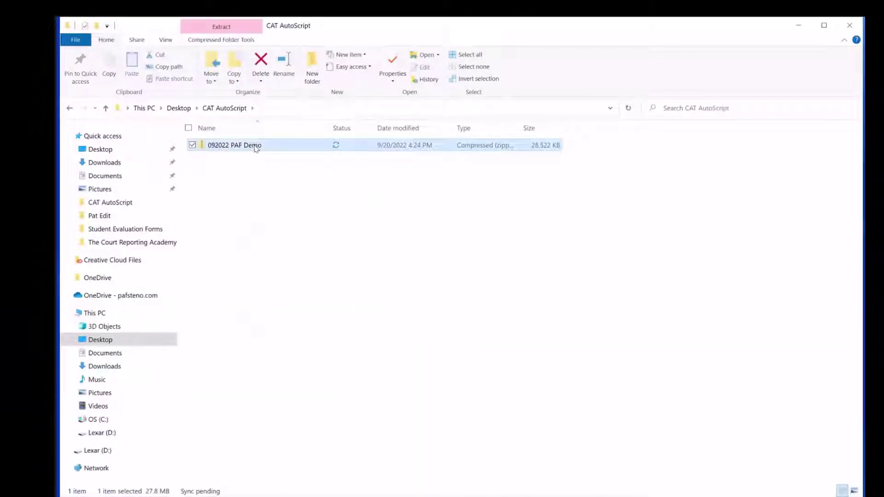
pyautogui.rightClick(255, 146)
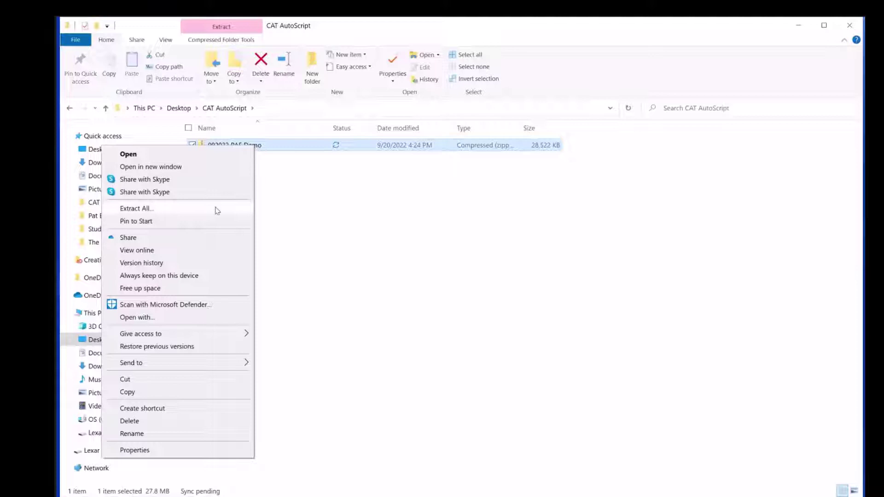
pyautogui.click(216, 208)
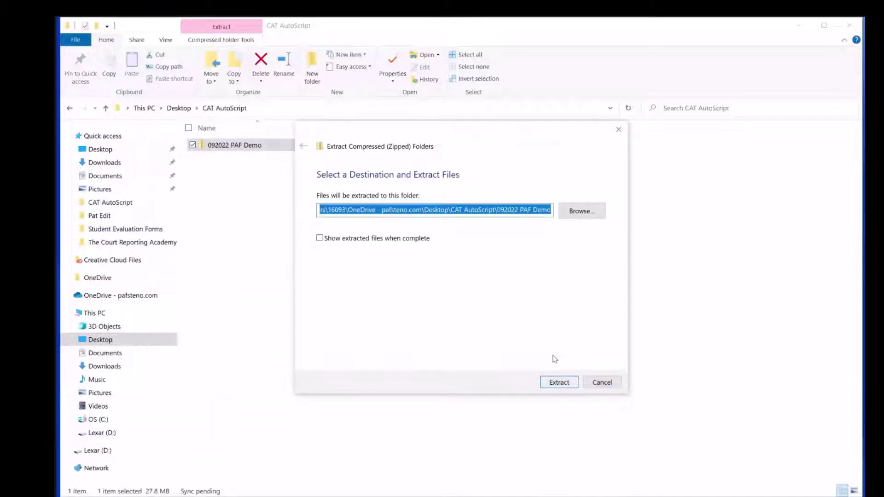
pyautogui.press('Return')
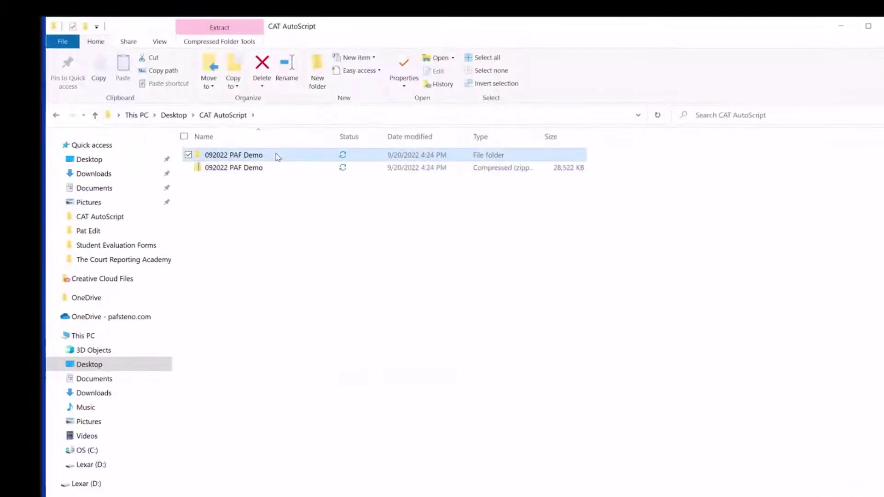
pyautogui.doubleClick(273, 145)
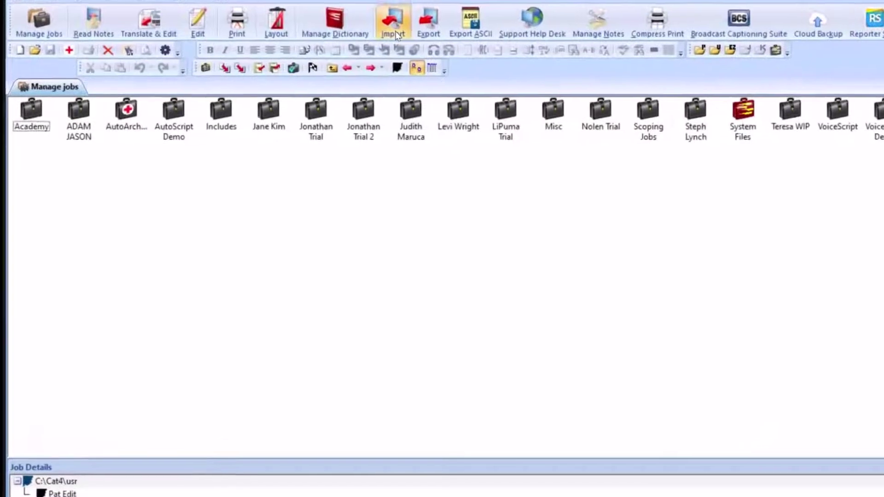
# Start an import and choose Desktop\CAT AutoScript\092022 PAF Demo as the source folder.
pyautogui.click(346, 63)
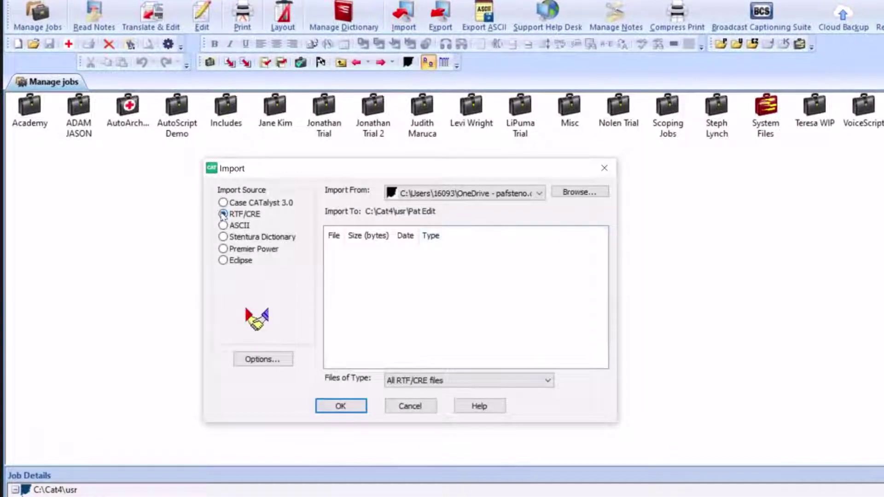
pyautogui.click(580, 193)
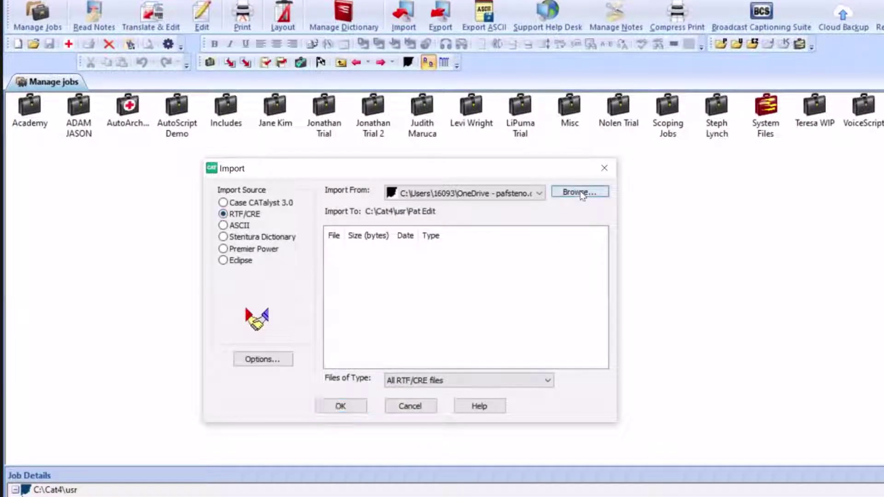
pyautogui.click(328, 275)
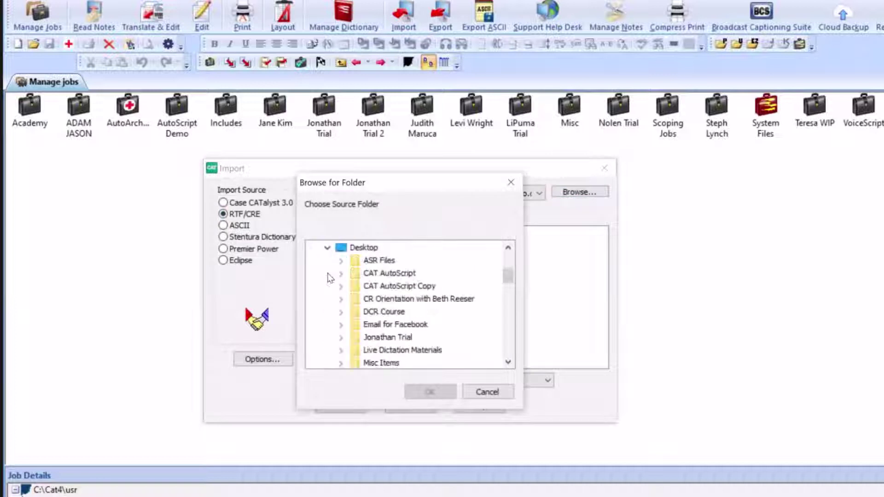
pyautogui.click(342, 276)
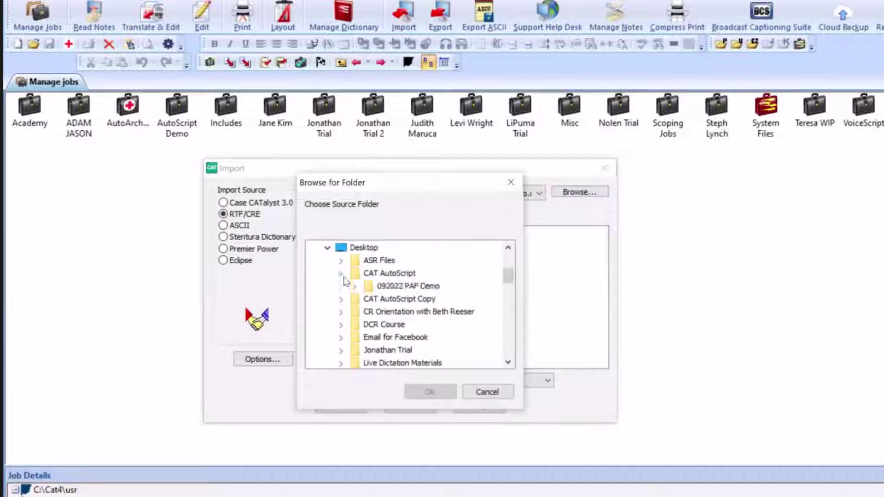
pyautogui.click(413, 288)
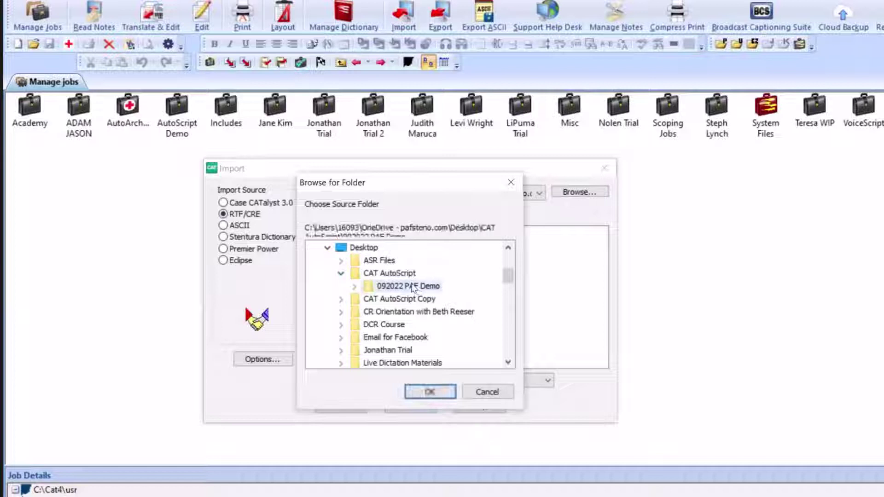
pyautogui.click(426, 392)
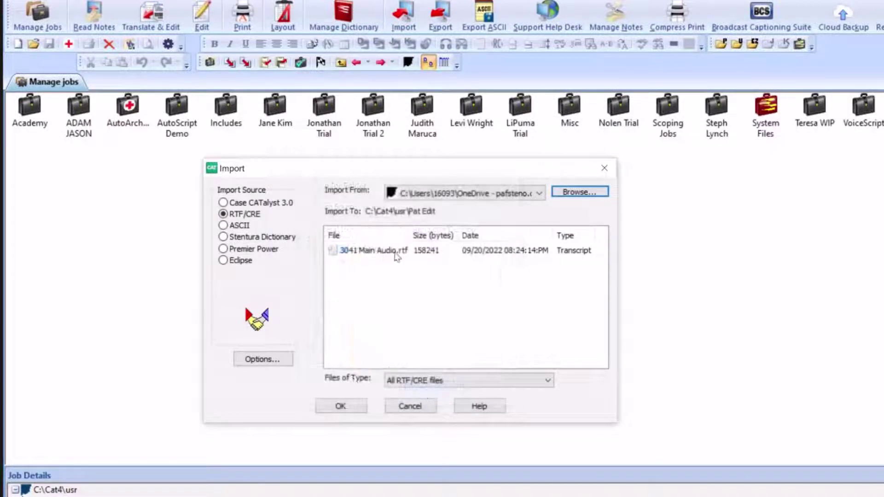
# Import 3041 Main Audio.rtf, save it as a job and acknowledge completion.
pyautogui.click(507, 253)
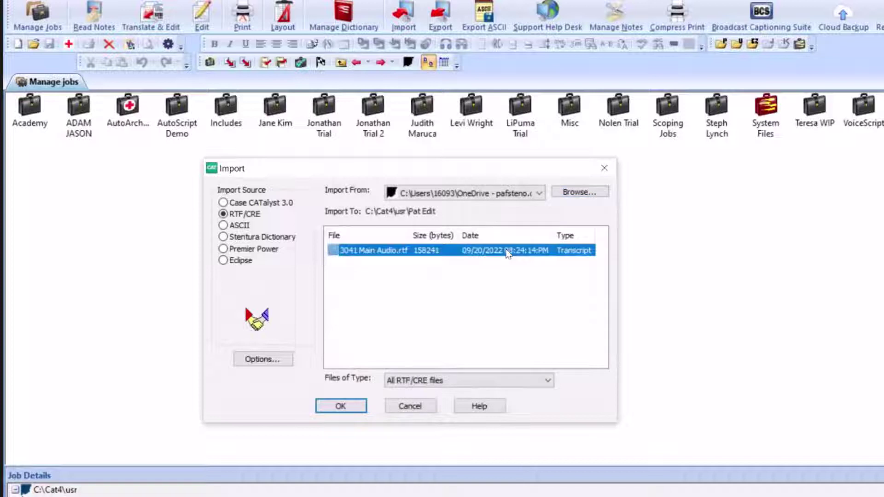
pyautogui.click(351, 397)
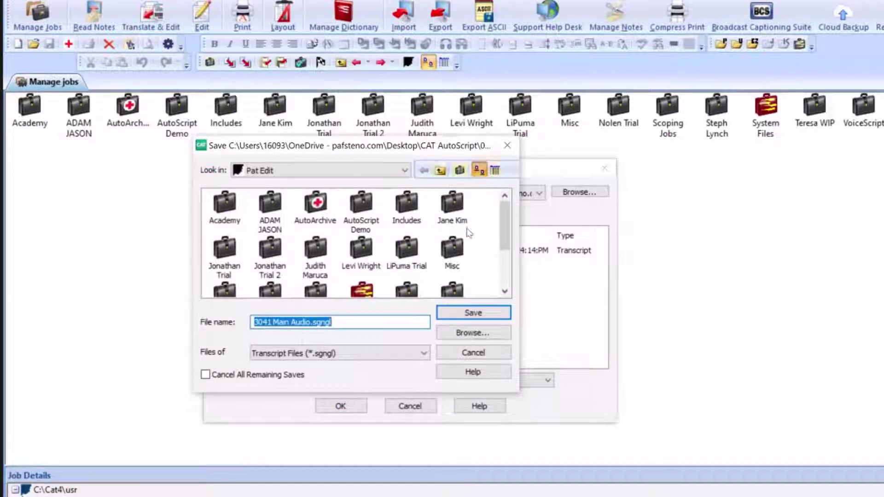
pyautogui.click(475, 315)
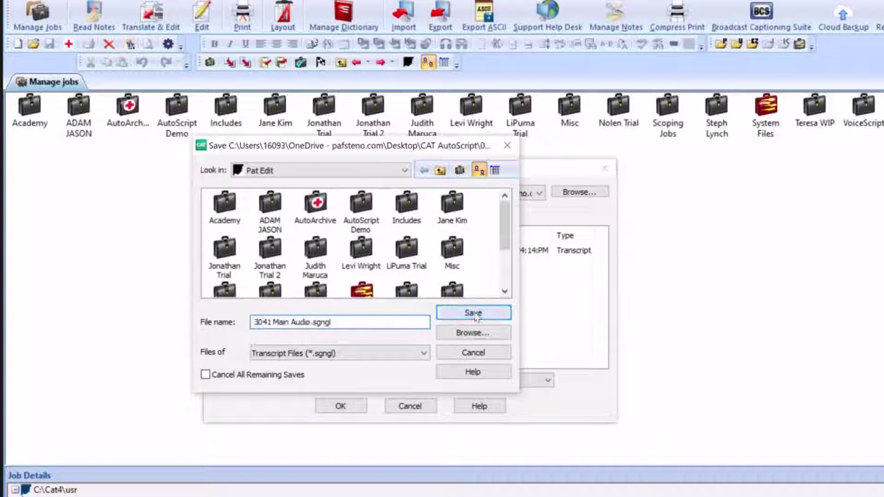
pyautogui.click(523, 301)
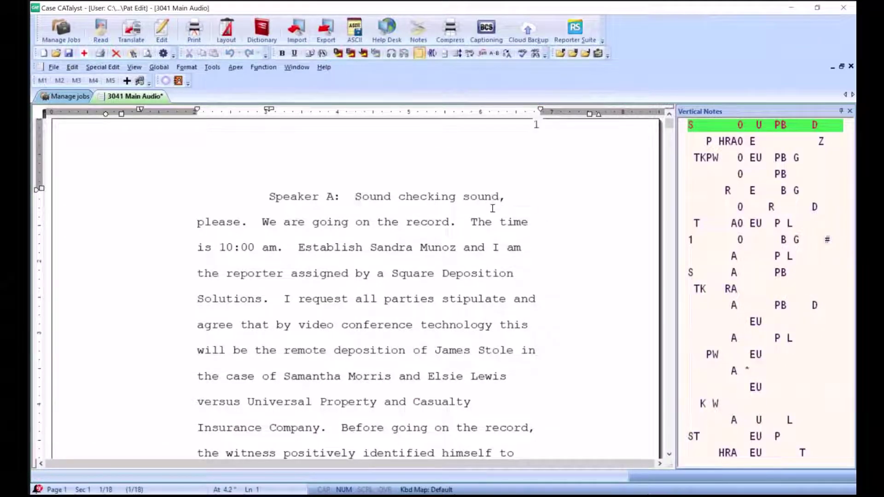
# Move the cursor to the start of the 3041 Main Audio transcript.
pyautogui.click(768, 192)
pyautogui.click(370, 246)
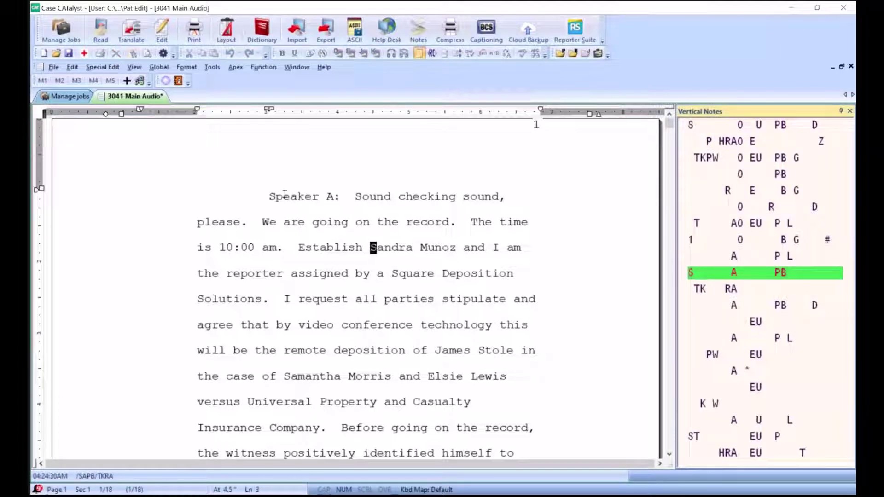
pyautogui.click(269, 196)
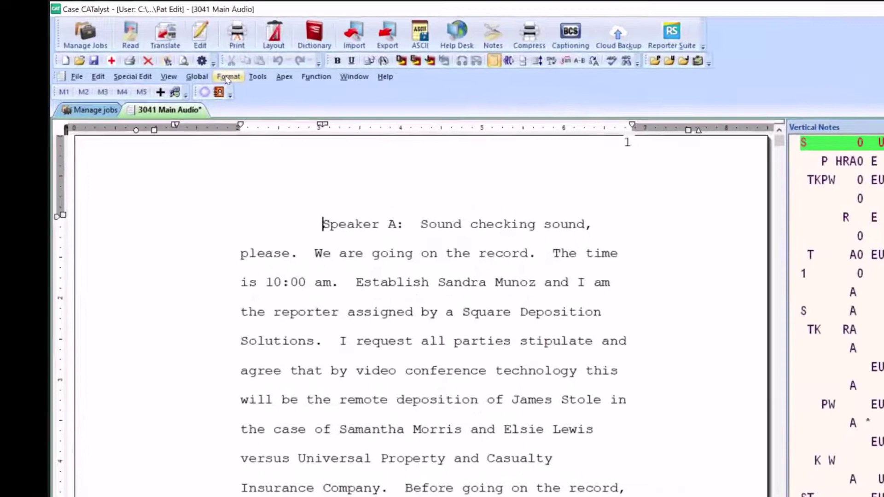
# Apply the VS layout to the entire document via Format > Apply New Layout.
pyautogui.click(228, 77)
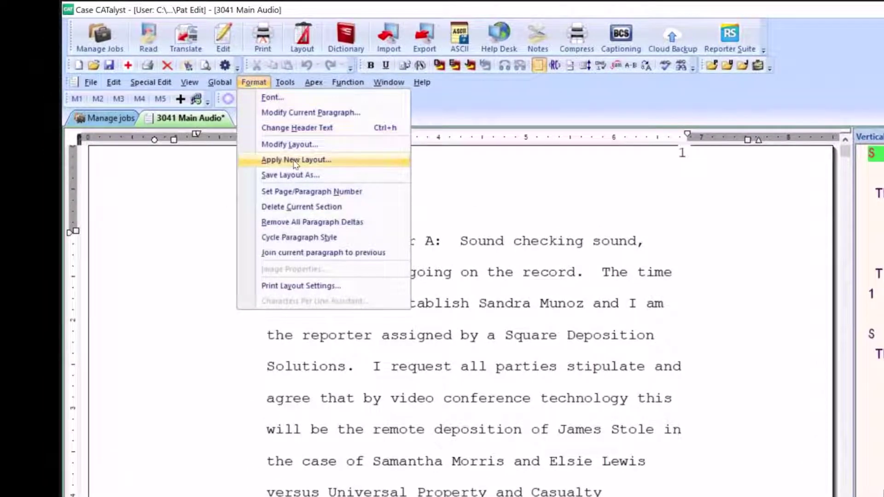
pyautogui.click(294, 163)
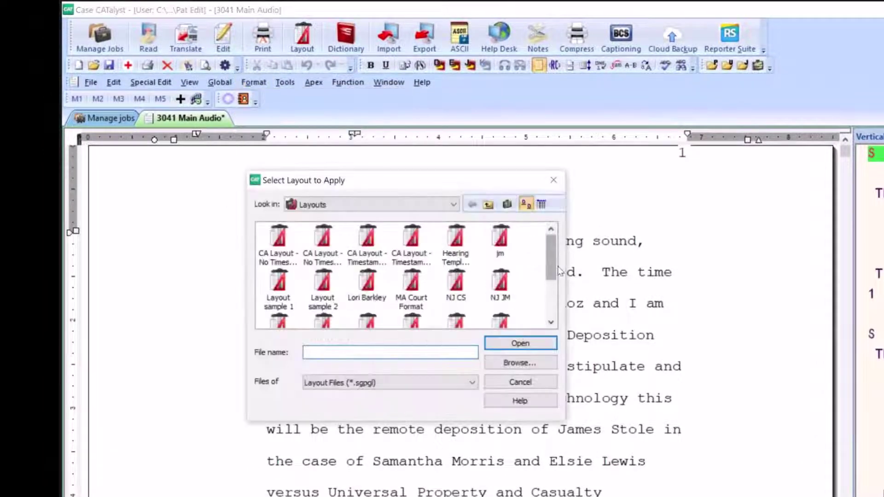
pyautogui.moveTo(553, 266); pyautogui.dragTo(533, 298)
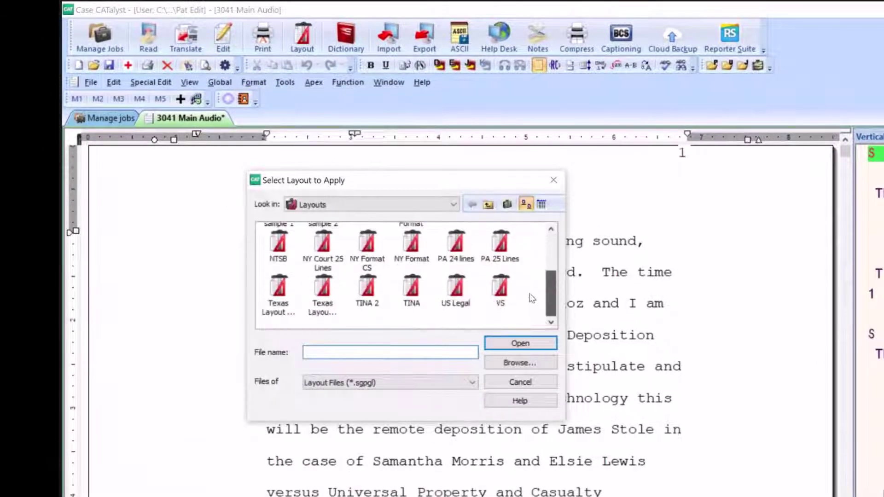
pyautogui.doubleClick(507, 290)
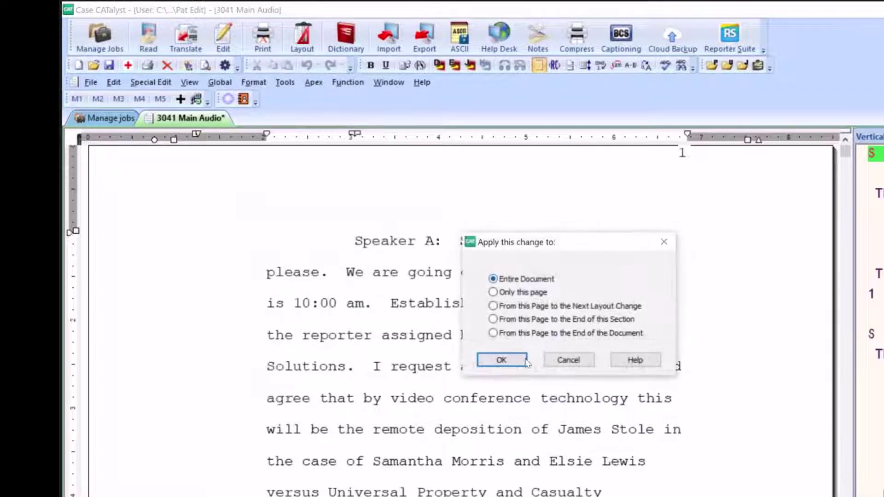
pyautogui.click(527, 364)
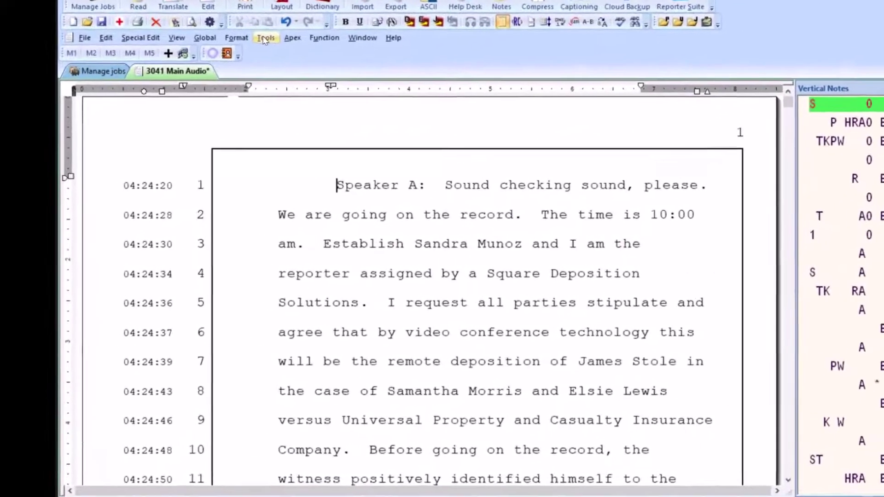
# Start associating an audio file from Tools > Audio and browse for it.
pyautogui.click(229, 66)
pyautogui.click(271, 35)
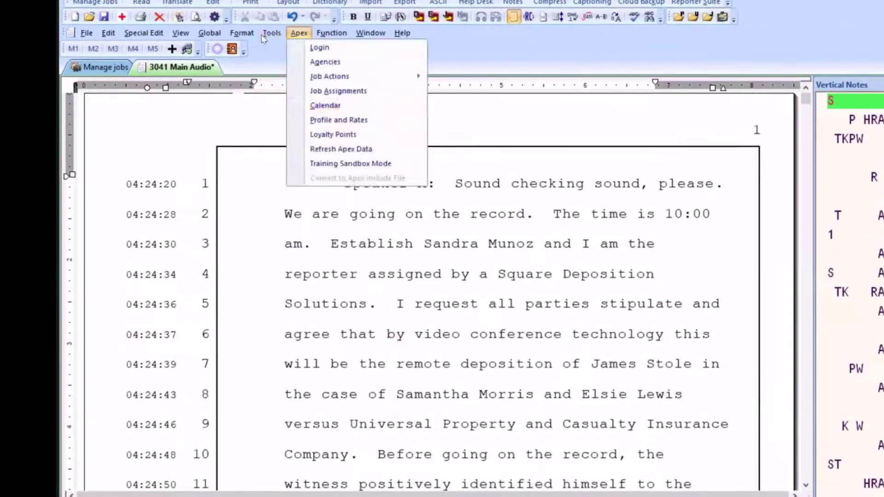
pyautogui.click(262, 38)
pyautogui.moveTo(292, 317)
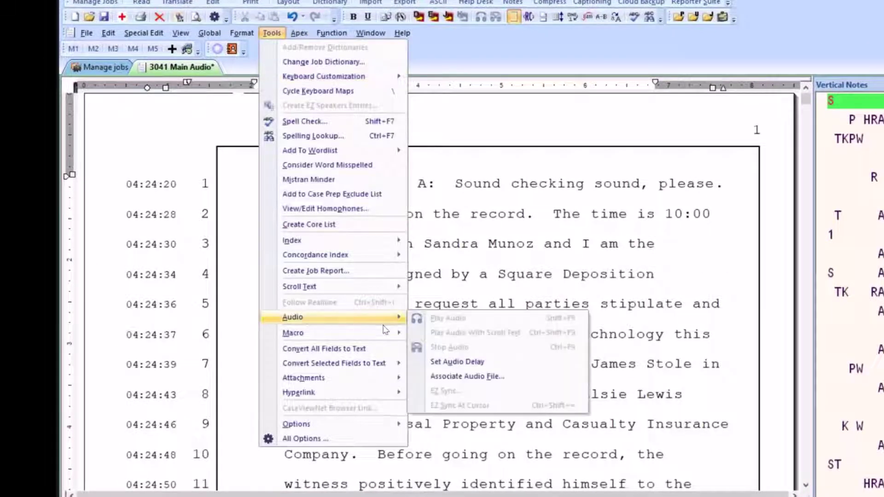
pyautogui.click(455, 377)
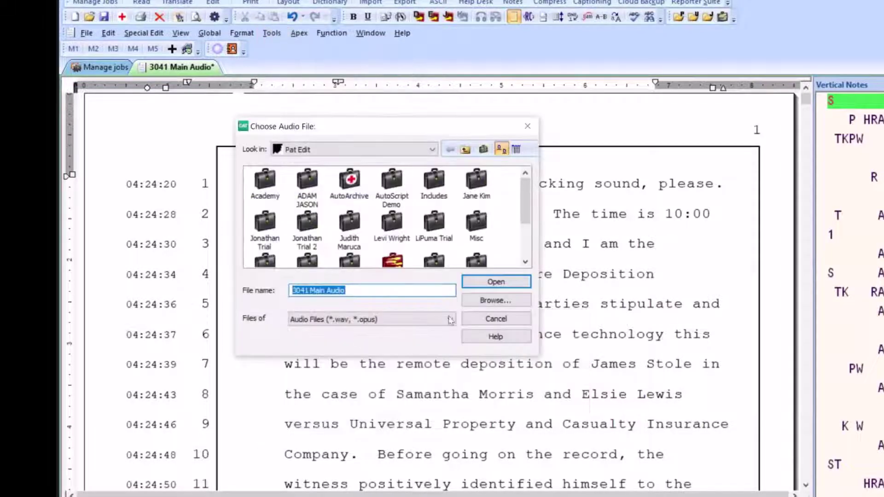
pyautogui.click(491, 302)
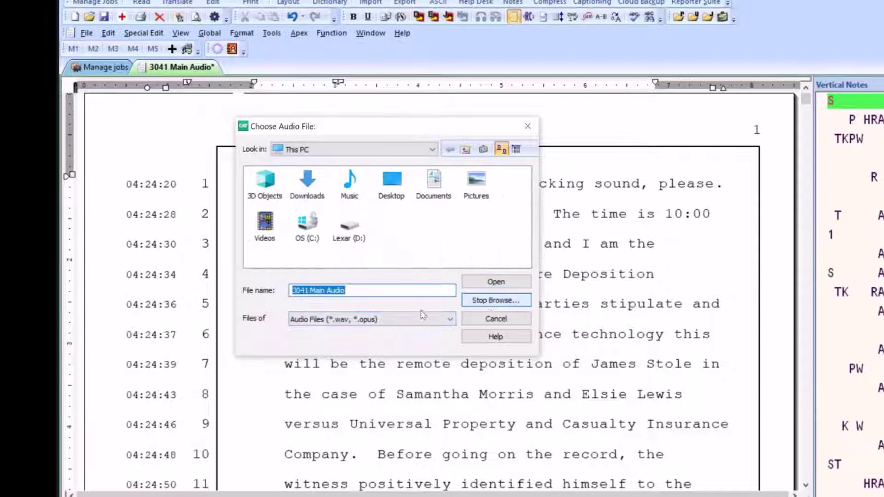
# Link 3041 Main Audio from Desktop\CAT AutoScript\092022 PAF Demo, confirming it was recorded with Case CATalyst.
pyautogui.doubleClick(391, 181)
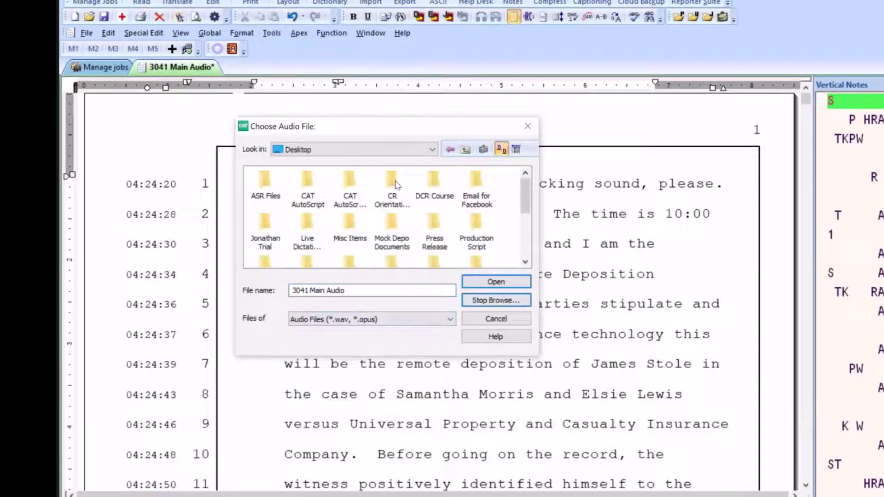
pyautogui.doubleClick(308, 183)
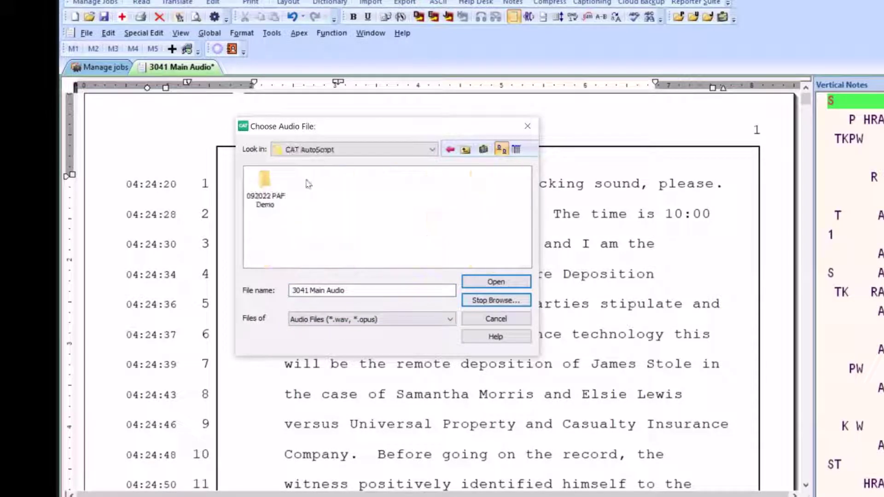
pyautogui.doubleClick(266, 183)
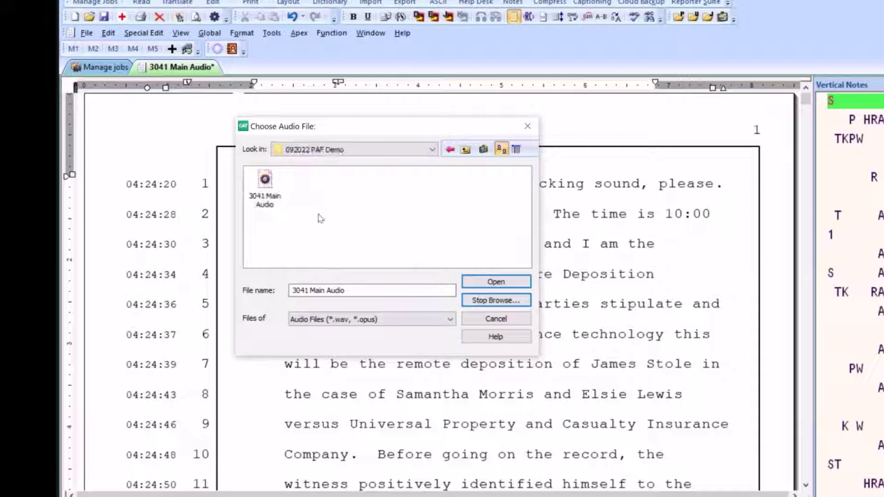
pyautogui.click(268, 181)
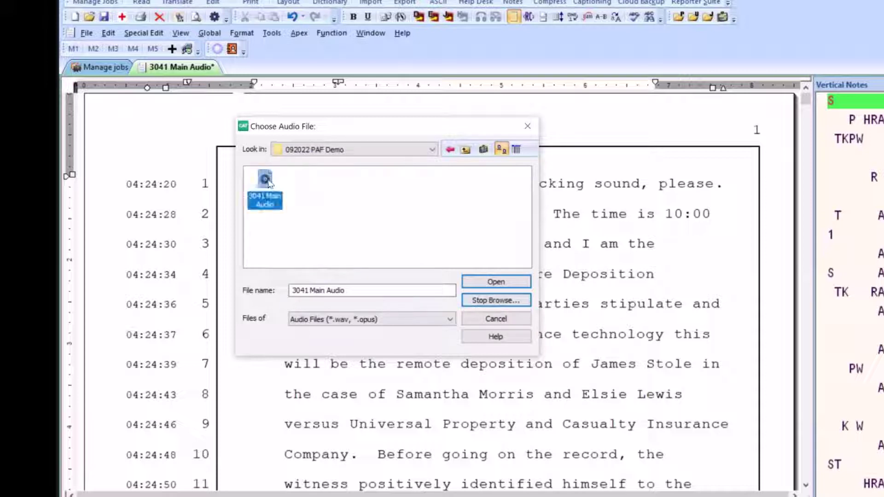
pyautogui.click(497, 283)
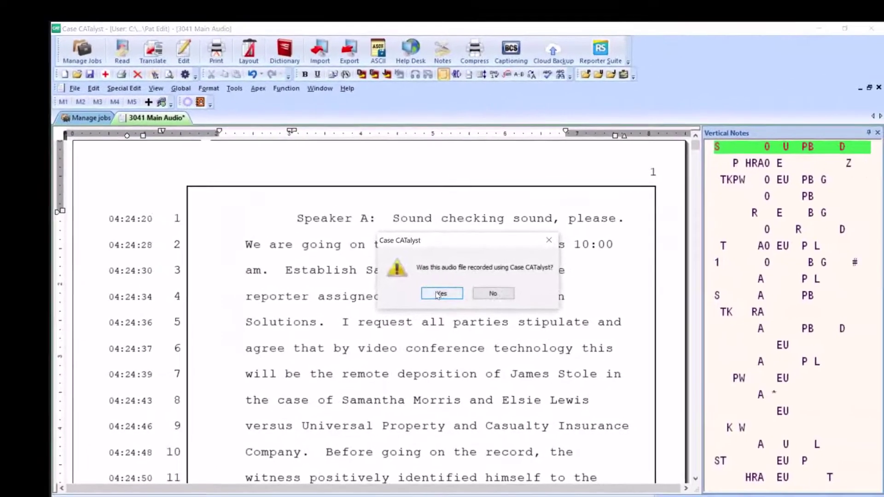
pyautogui.click(463, 287)
# Play audio from before 'record' on line 2 and dismiss the playback speed settings.
pyautogui.click(406, 245)
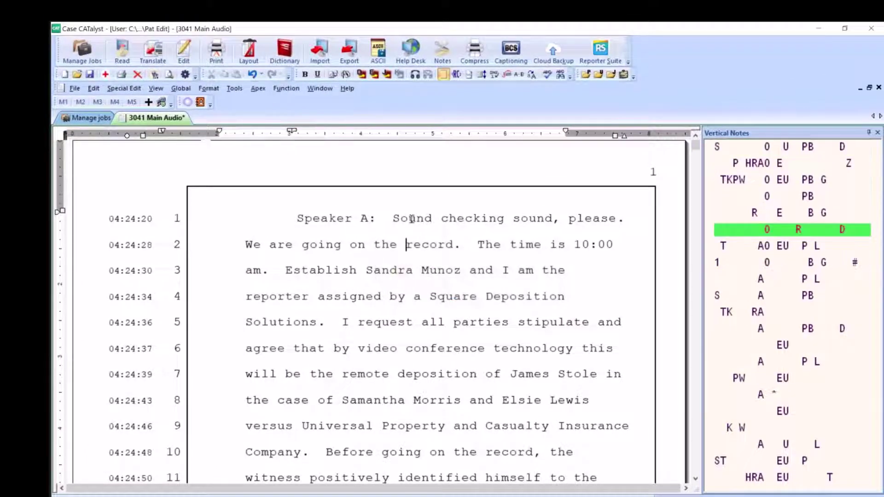
pyautogui.click(417, 79)
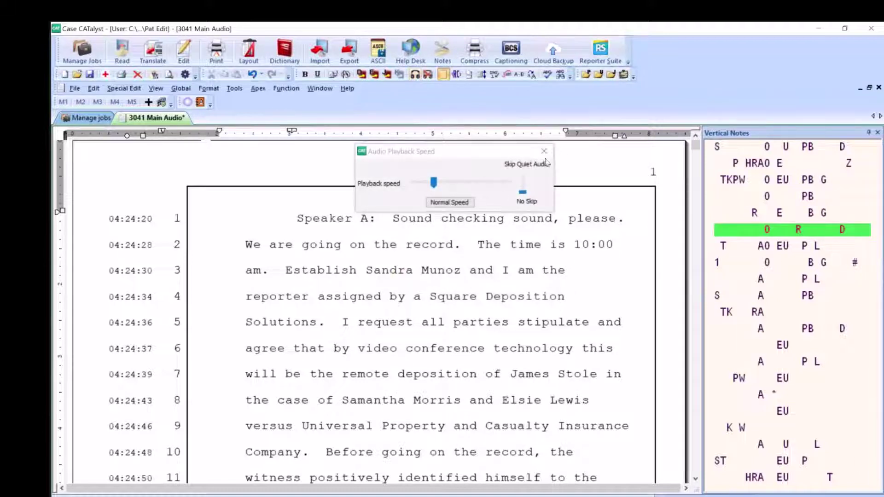
pyautogui.click(544, 151)
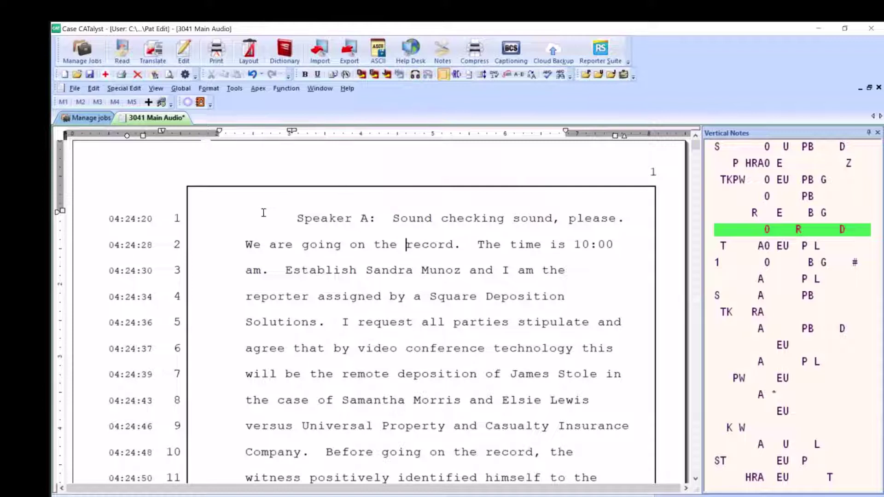
# Show formatting codes and globally redefine Speaker A: as <Colloquy>THE REPORTER:.
pyautogui.moveTo(293, 194); pyautogui.dragTo(385, 219)
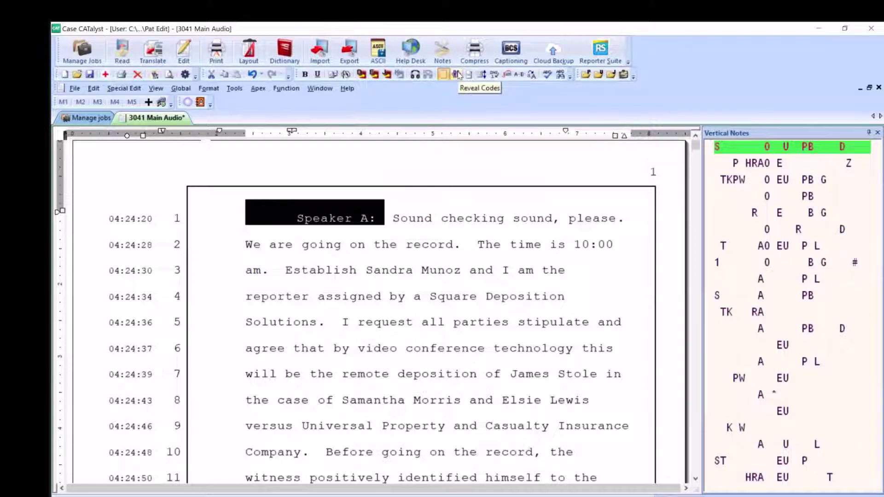
pyautogui.click(457, 76)
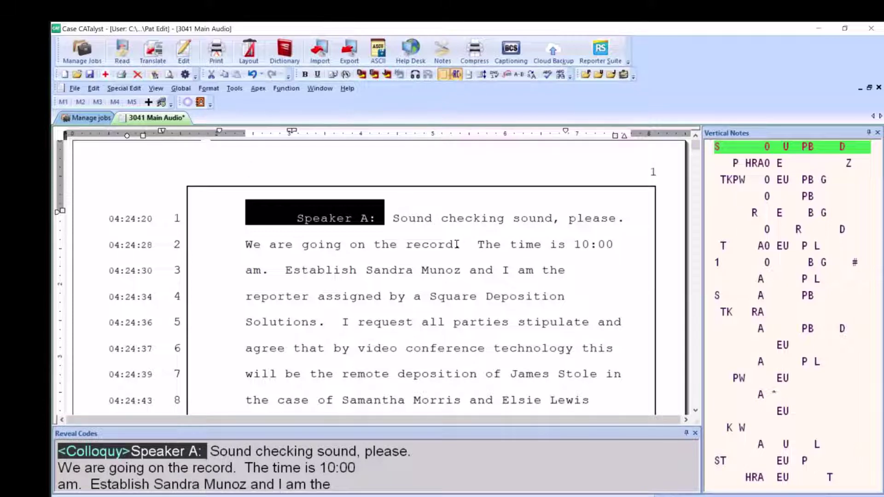
pyautogui.hotkey('ctrl', 'g')
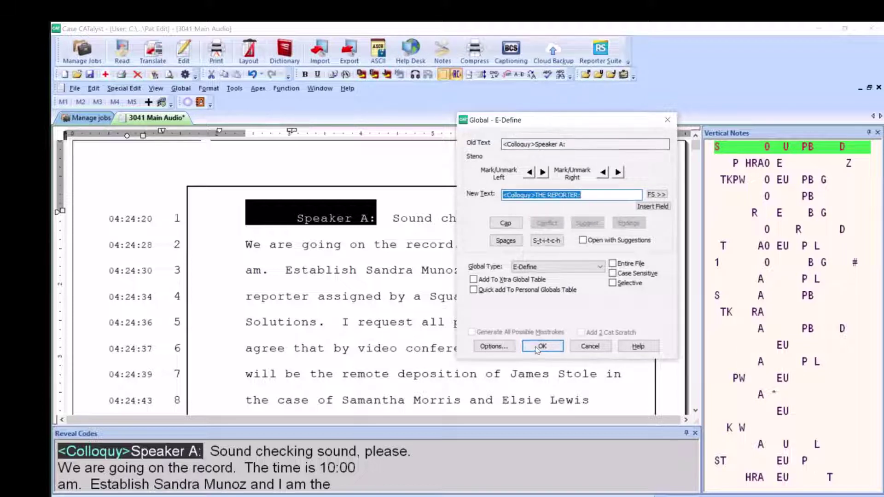
pyautogui.click(538, 346)
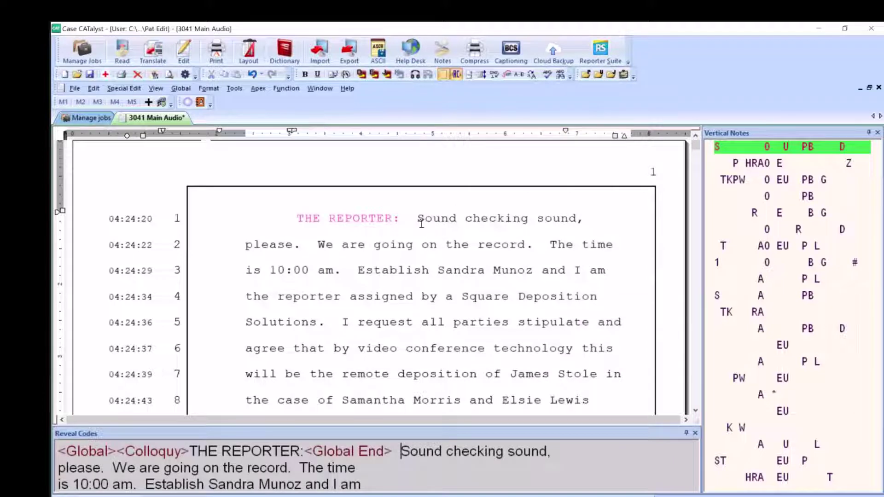
pyautogui.scroll(-2, 420, 276)
pyautogui.scroll(-1, 420, 276)
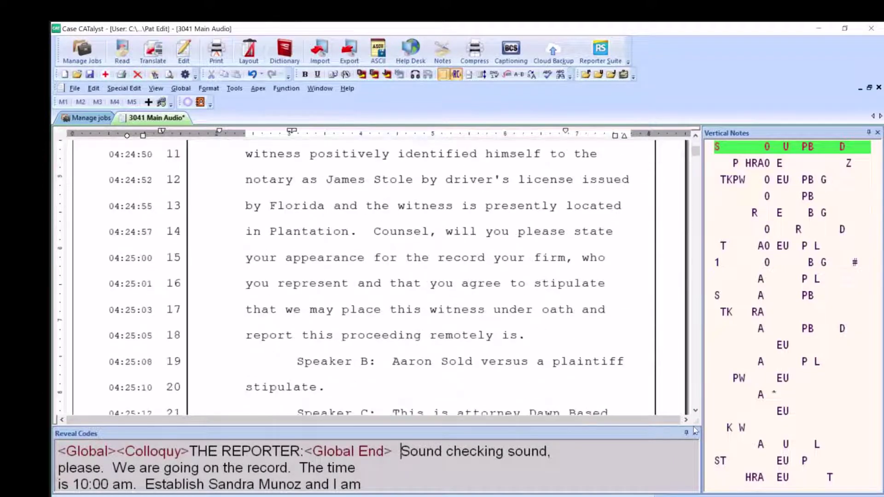
# Globally redefine Speaker B: on line 19 as <Colloquy>MR. SILVERS:.
pyautogui.click(534, 333)
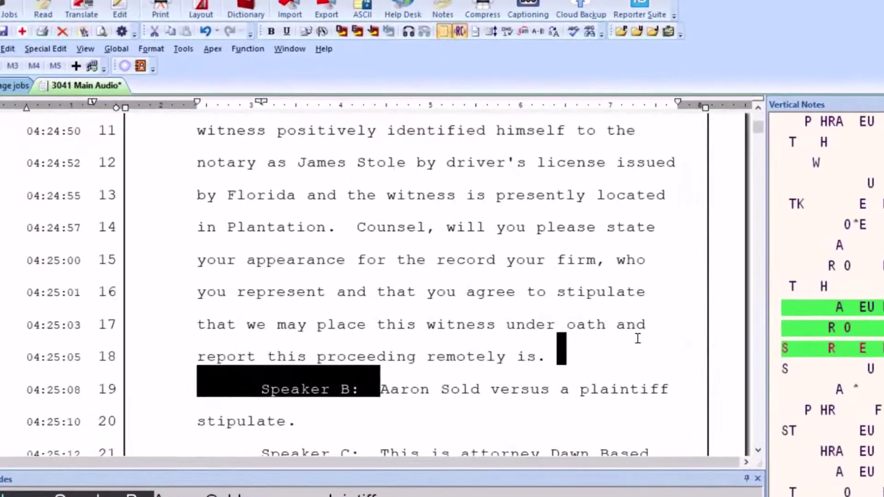
pyautogui.hotkey('ctrl', 'g')
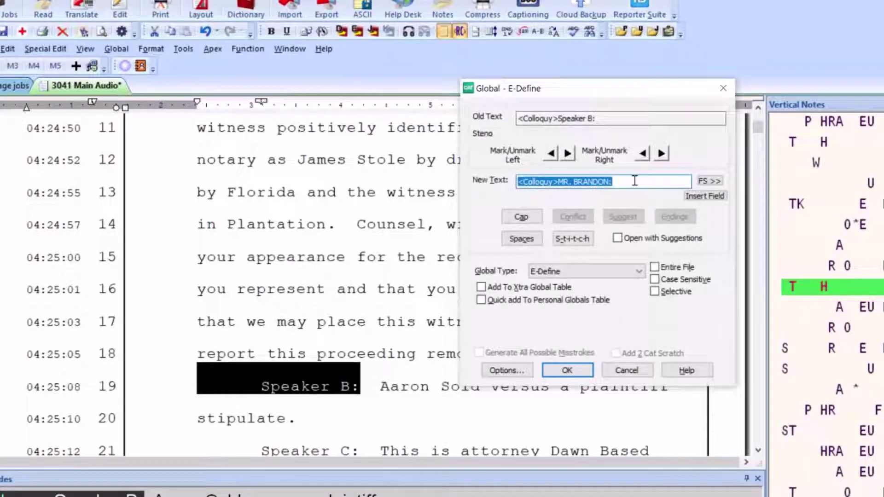
pyautogui.press('BackSpace')
pyautogui.write('<Colloquy>m')
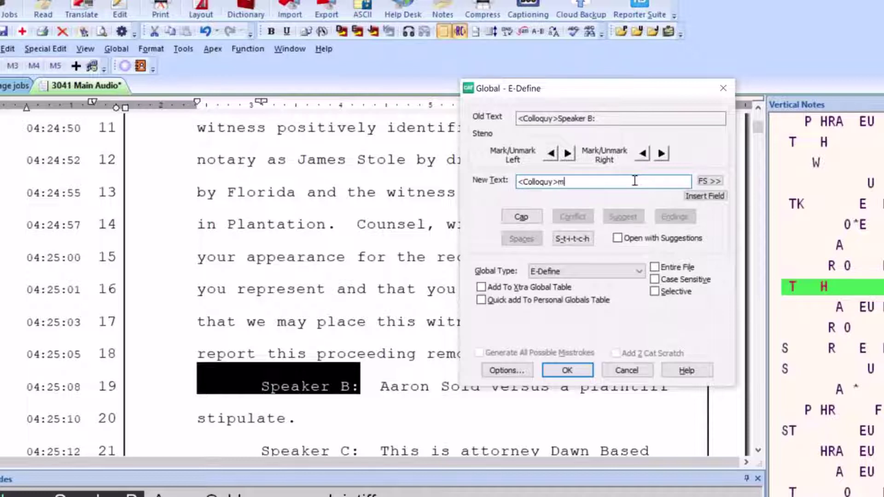
pyautogui.press('BackSpace')
pyautogui.write('MR. SI')
pyautogui.write('LVERS:')
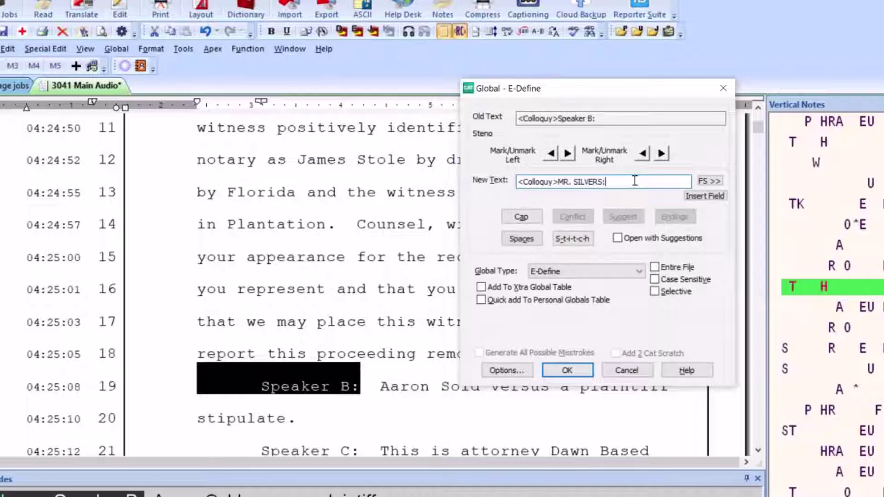
pyautogui.press('Return')
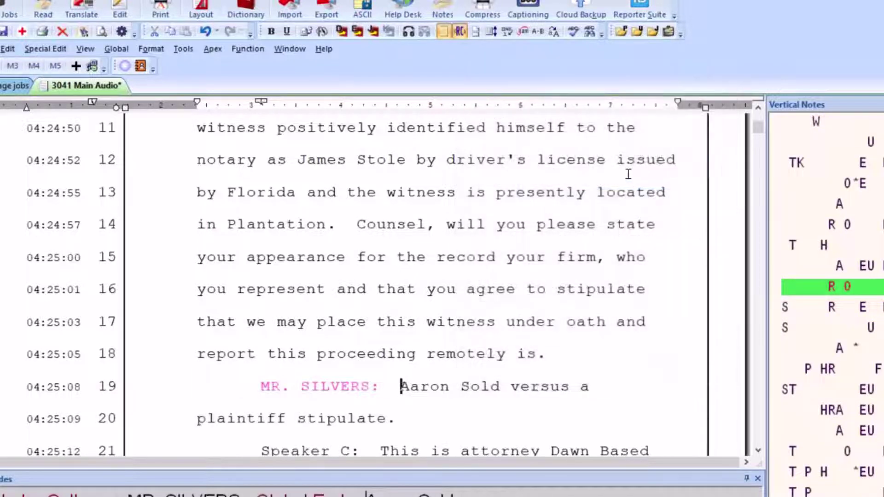
pyautogui.scroll(-4, 548, 323)
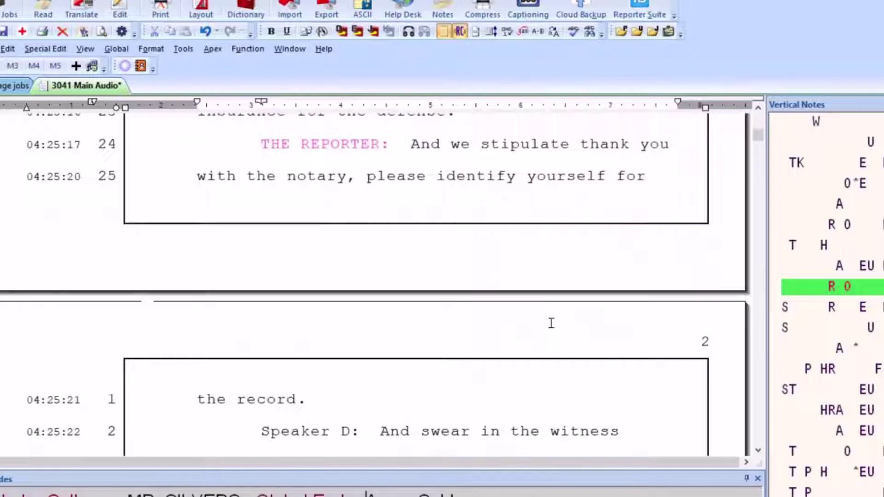
pyautogui.scroll(-2, 548, 319)
pyautogui.scroll(-2, 553, 315)
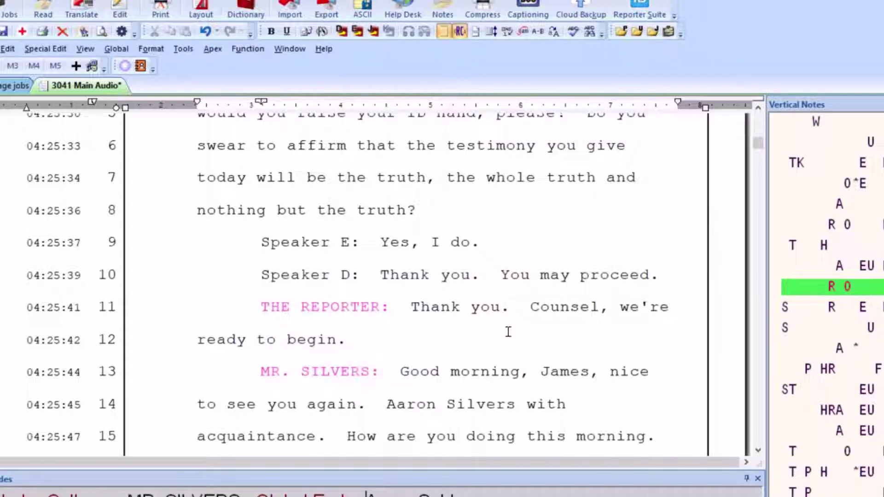
pyautogui.scroll(-2, 537, 345)
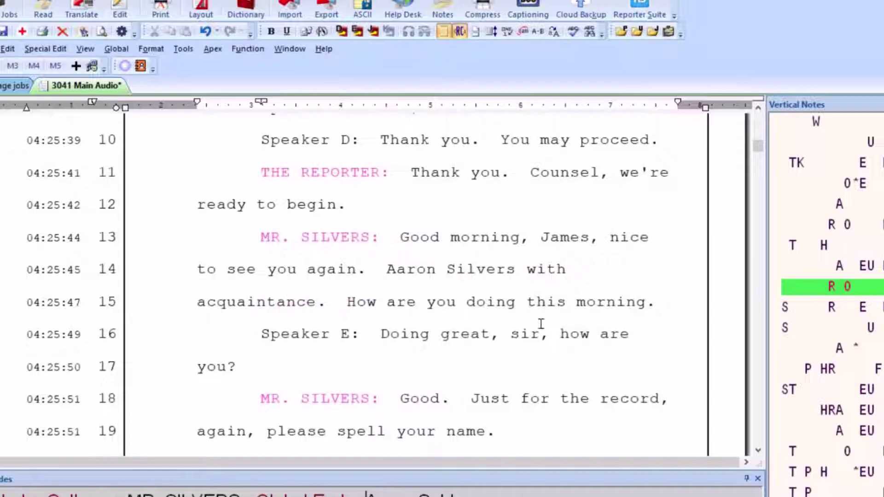
pyautogui.scroll(-2, 540, 326)
pyautogui.scroll(-2, 542, 332)
pyautogui.scroll(2, 582, 332)
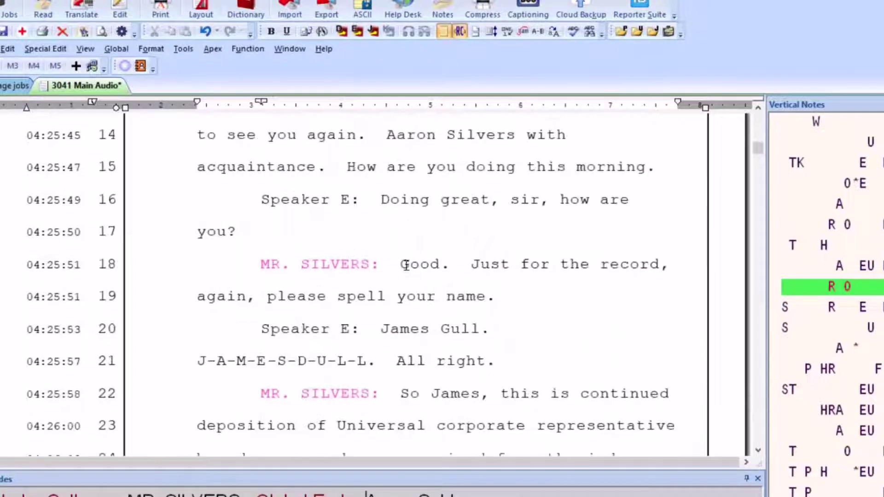
pyautogui.scroll(2, 603, 281)
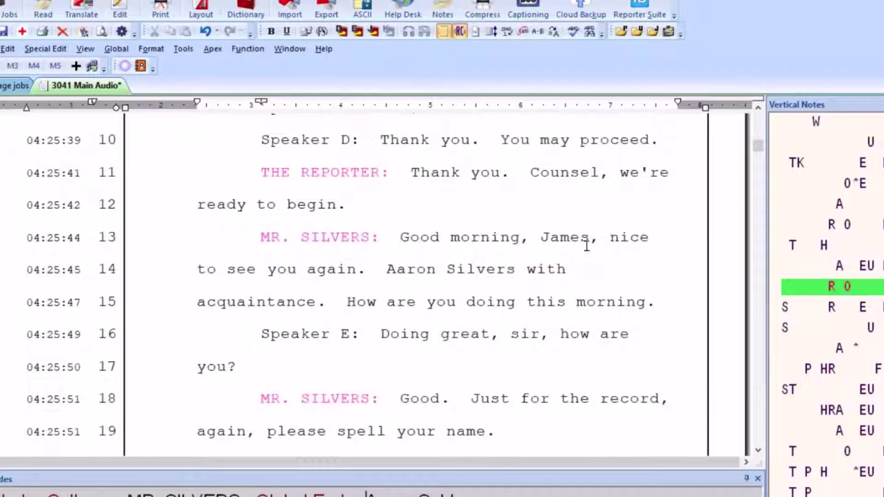
# Insert a BY MR. SILVER: line after 'begin.' on line 12 and select MR. SILVERS: on line 14.
pyautogui.click(379, 203)
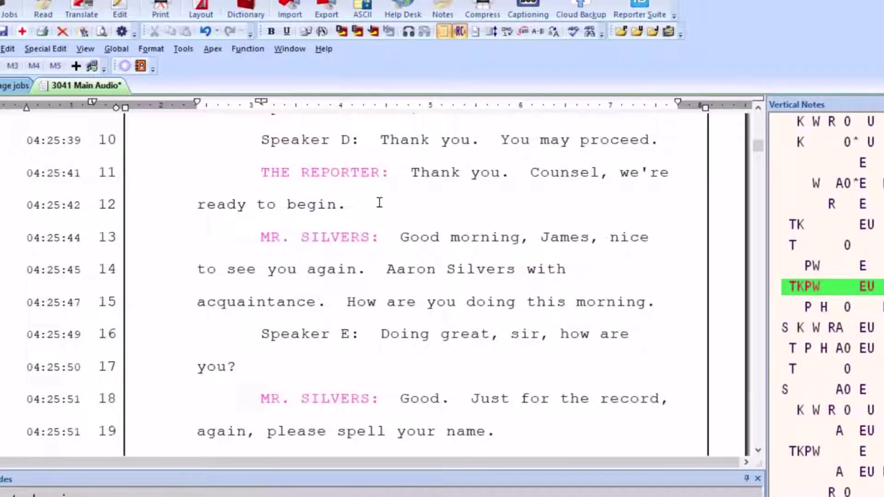
pyautogui.press('Return')
pyautogui.write('BY')
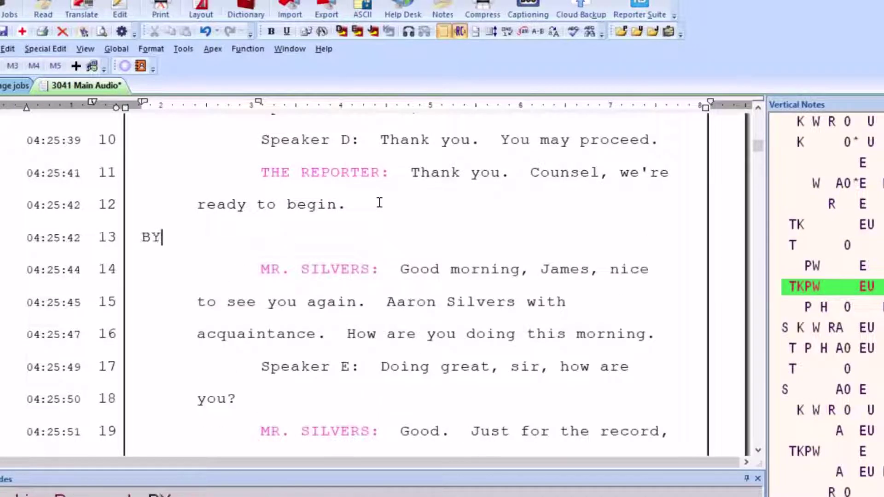
pyautogui.write(' MR. SILVER:')
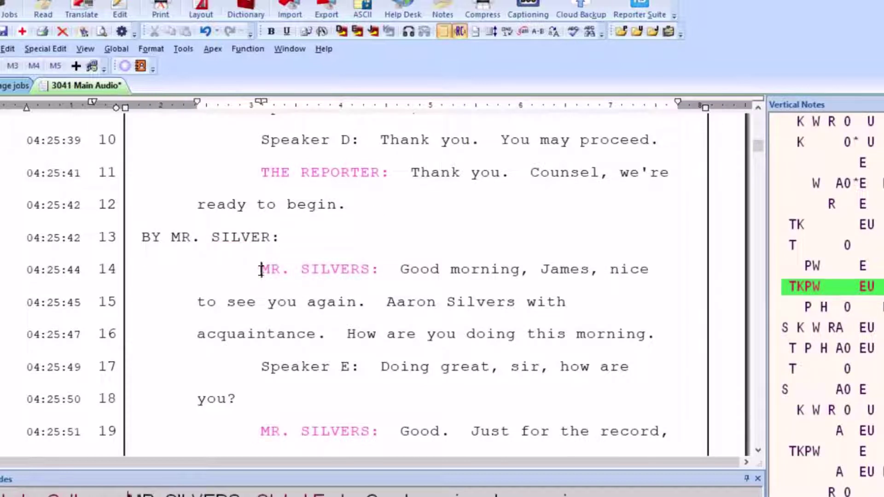
pyautogui.moveTo(261, 270); pyautogui.dragTo(390, 269)
# Globally redefine every MR. SILVERS: label as <Question> Q. formatting, reselecting the label with its code.
pyautogui.hotkey('ctrl', 'g')
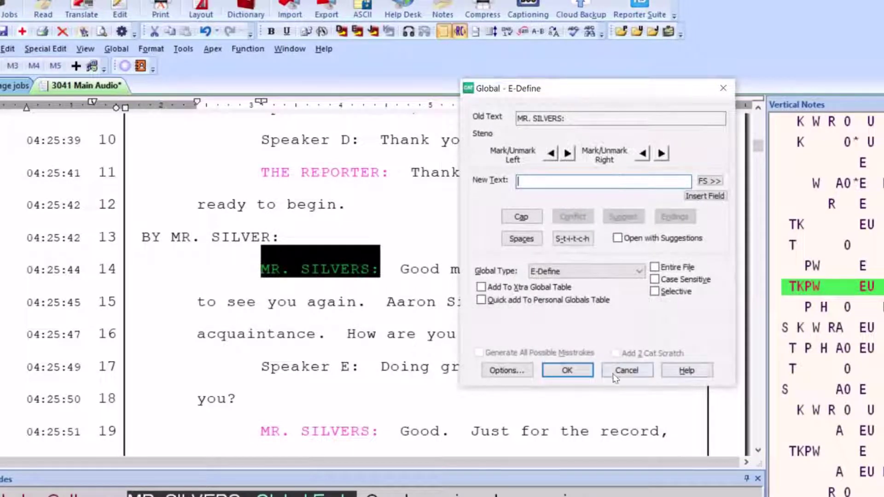
pyautogui.click(626, 370)
pyautogui.click(297, 235)
pyautogui.moveTo(197, 270)
pyautogui.mouseDown()
pyautogui.moveTo(296, 260)
pyautogui.moveTo(386, 271)
pyautogui.mouseUp()
pyautogui.hotkey('ctrl', 'g')
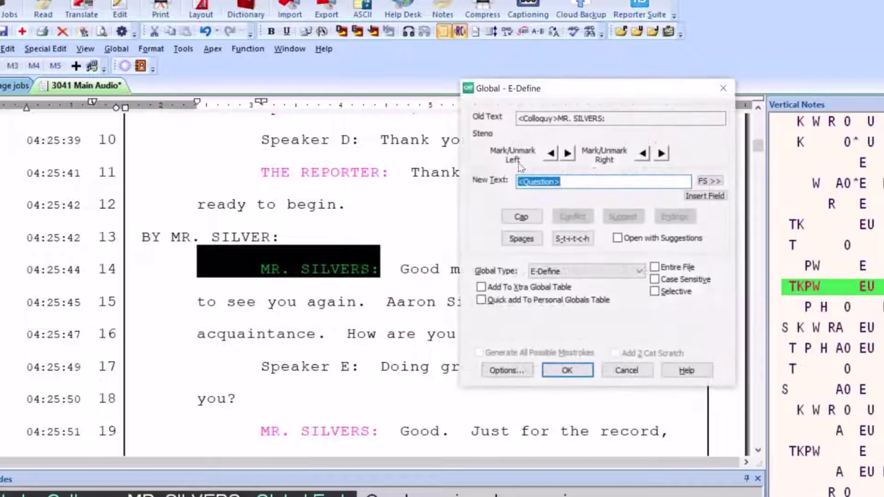
pyautogui.click(594, 187)
pyautogui.click(566, 371)
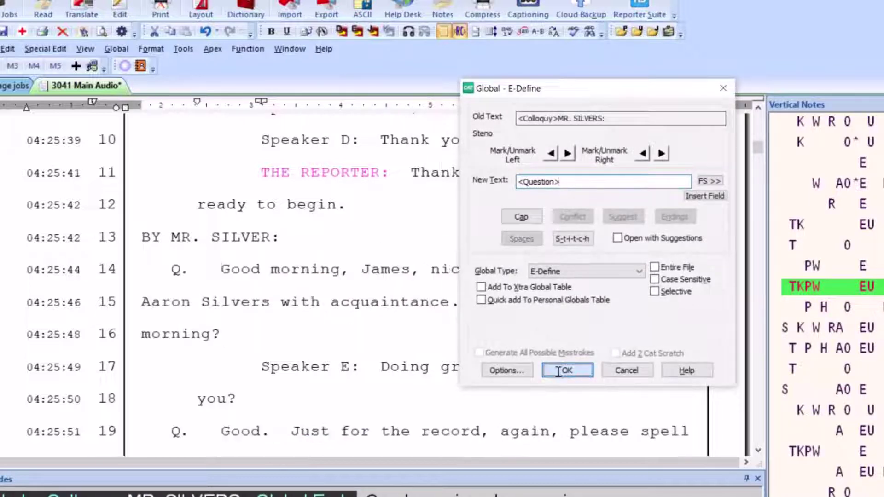
pyautogui.scroll(-2, 343, 285)
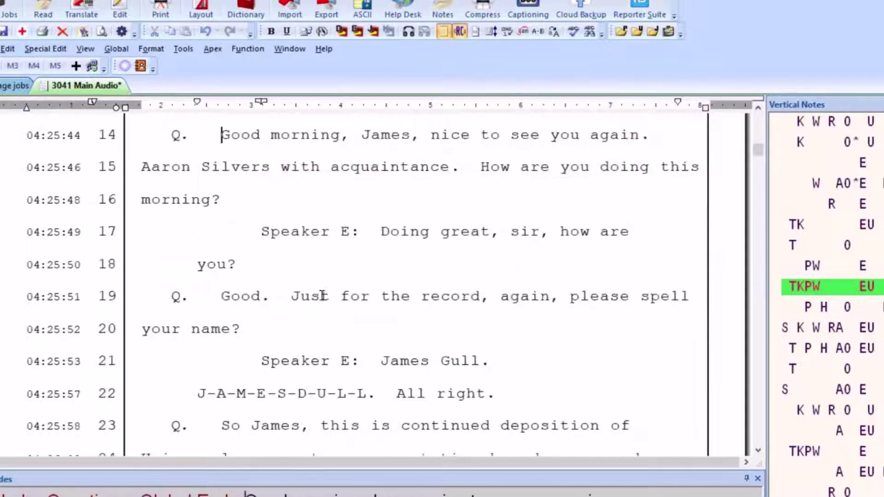
pyautogui.moveTo(234, 201); pyautogui.dragTo(364, 237)
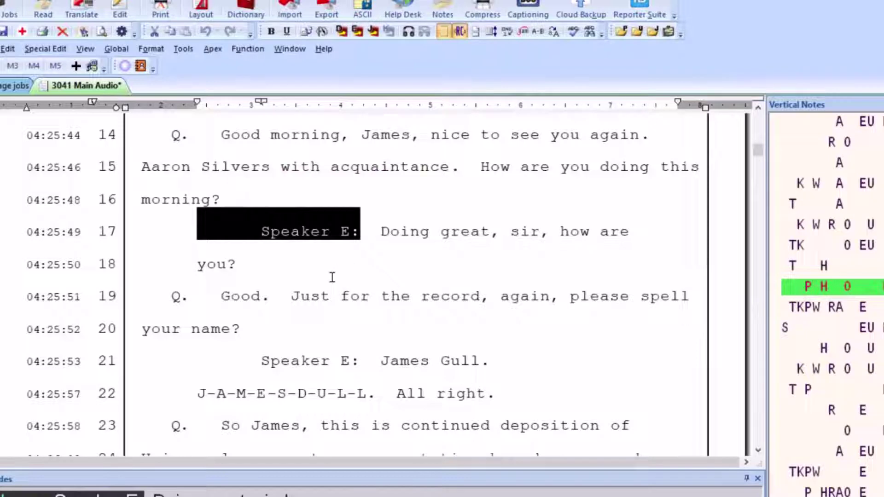
# Globally redefine every Speaker E: label as <Answer> A. formatting.
pyautogui.hotkey('ctrl', 'g')
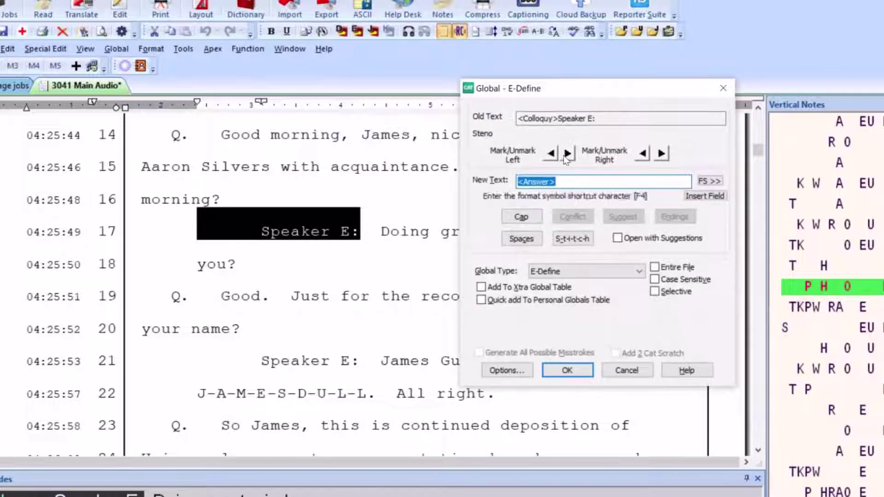
pyautogui.press('End')
pyautogui.click(567, 371)
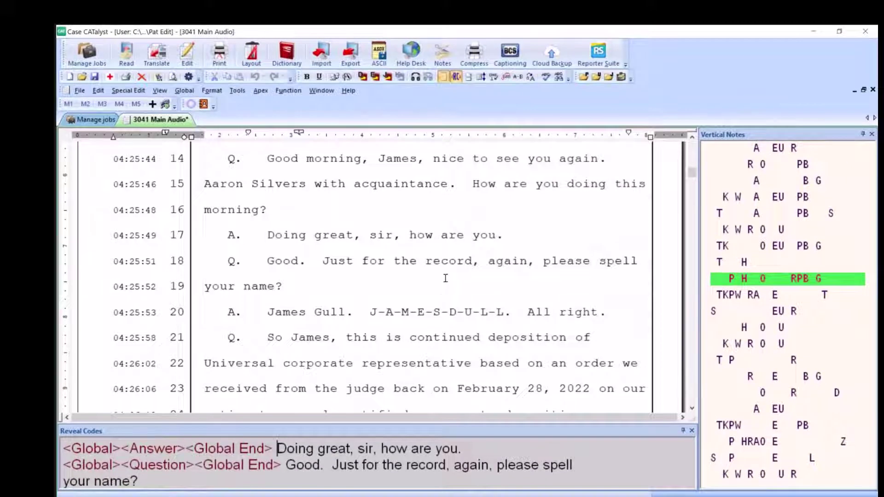
pyautogui.scroll(-3, 480, 301)
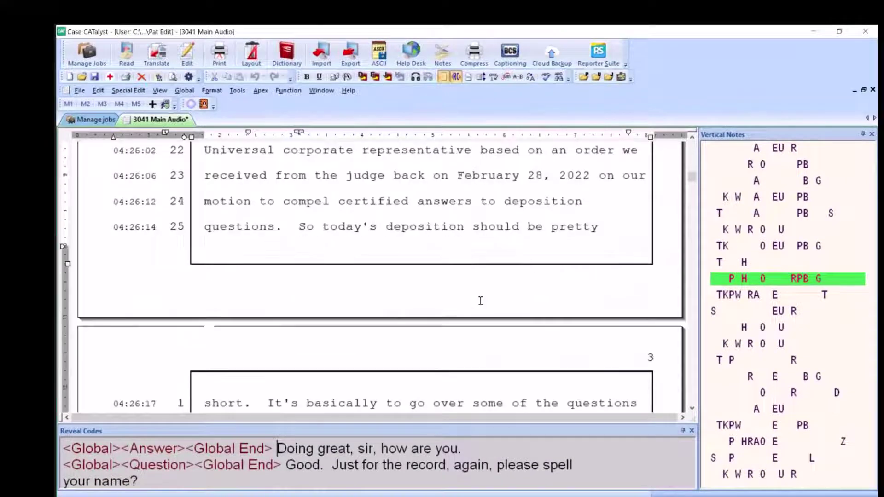
pyautogui.scroll(-1, 480, 301)
pyautogui.scroll(-2, 480, 302)
pyautogui.click(418, 258)
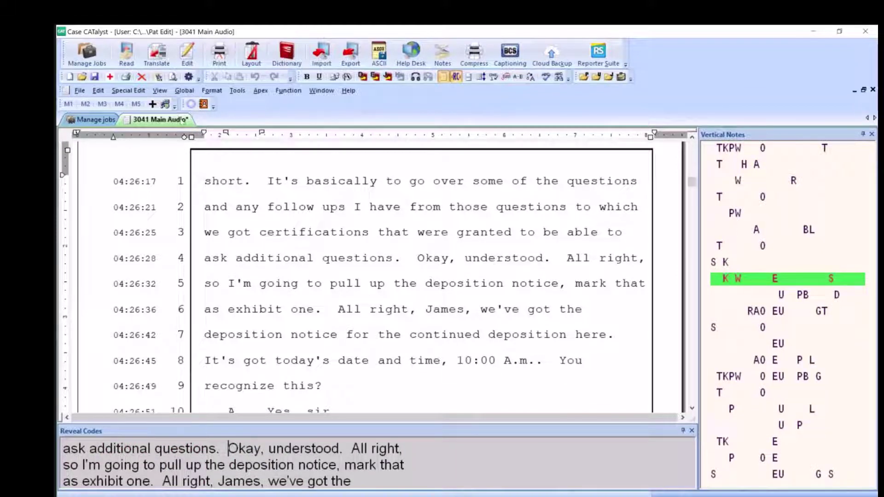
# Save and close the 3041 Main Audio transcript, then reopen it from the Manage Jobs list.
pyautogui.rightClick(173, 123)
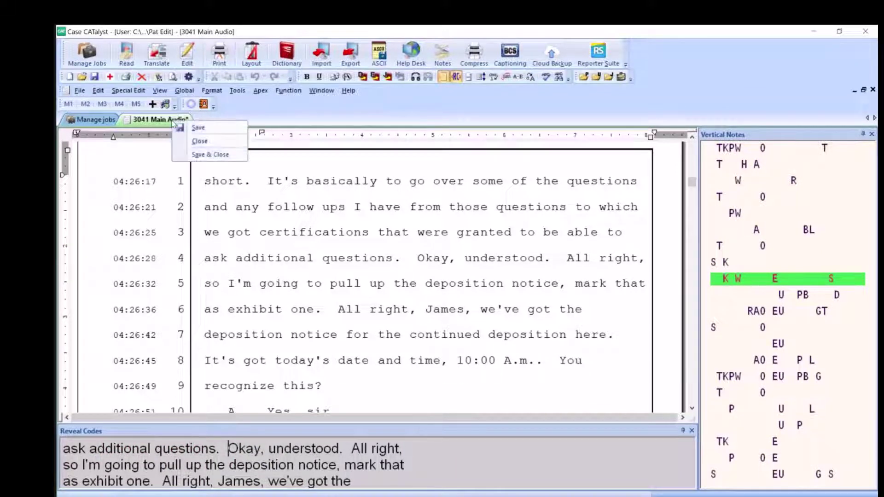
pyautogui.click(210, 155)
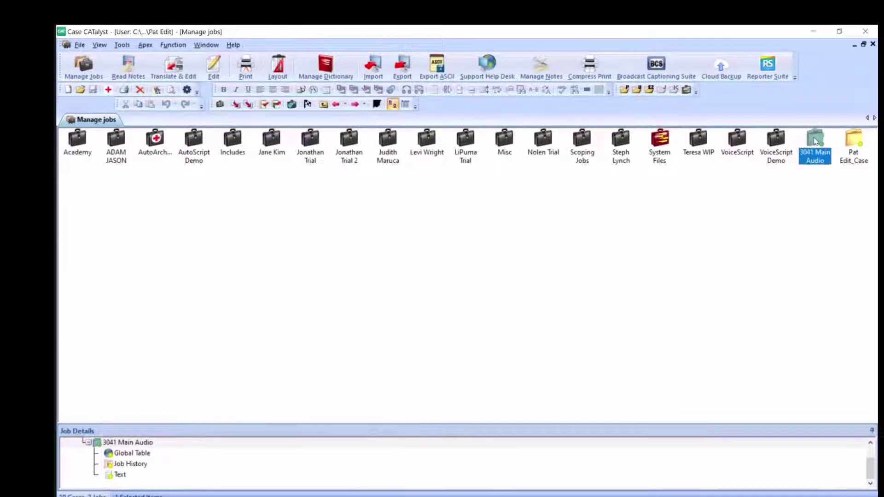
pyautogui.rightClick(815, 141)
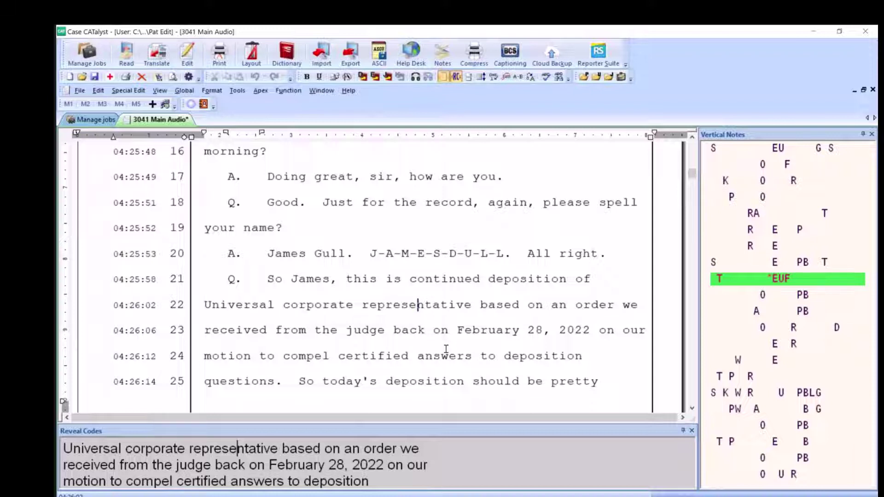
pyautogui.click(339, 357)
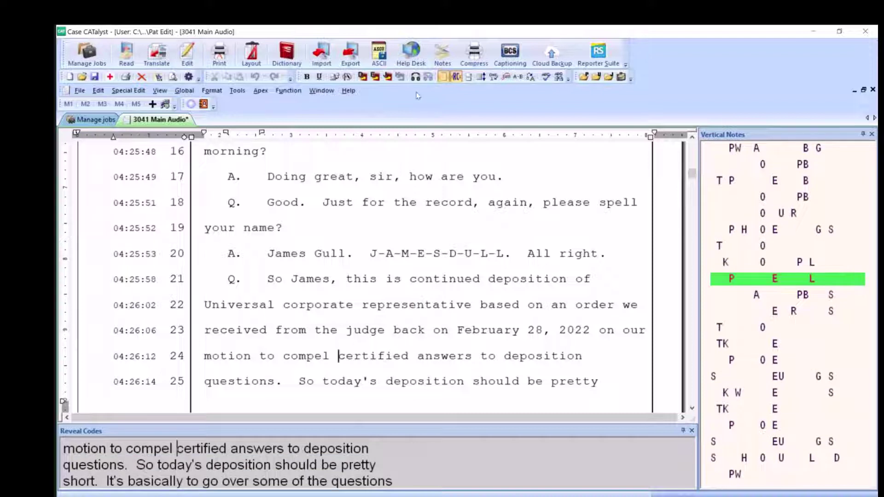
pyautogui.click(415, 76)
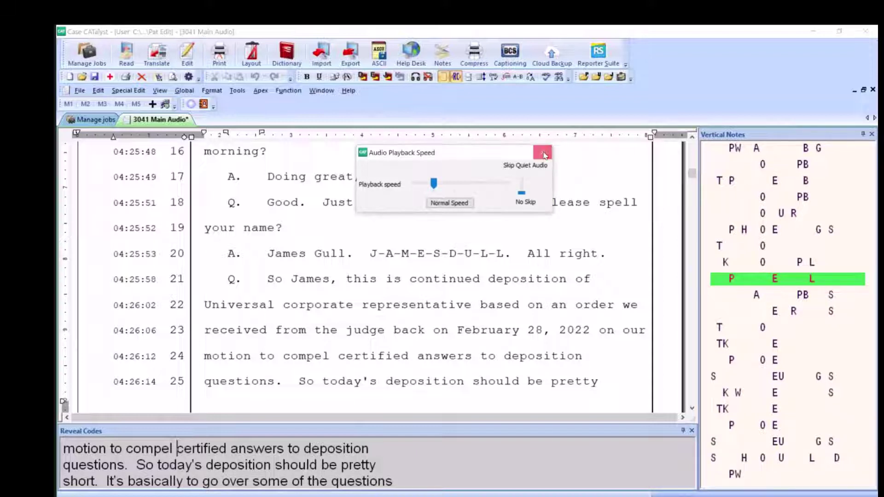
pyautogui.click(544, 155)
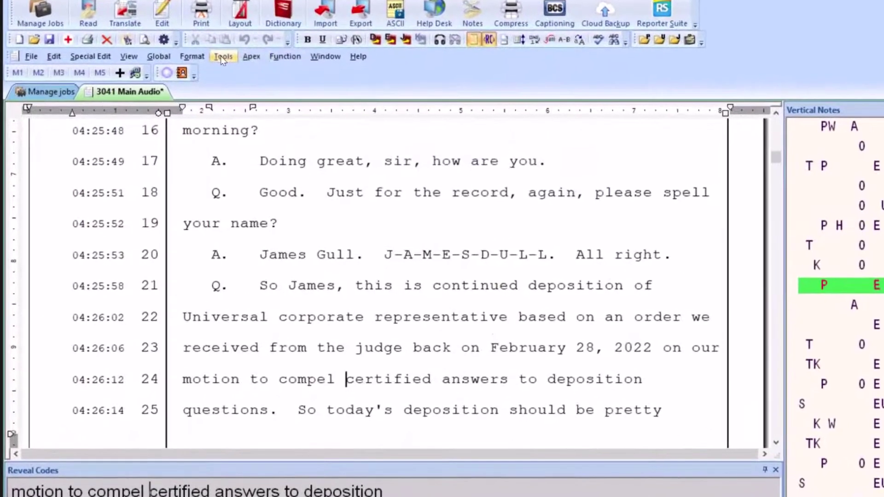
# Use EZ Sync to shift the audio 7 seconds because it plays earlier than the text.
pyautogui.click(221, 56)
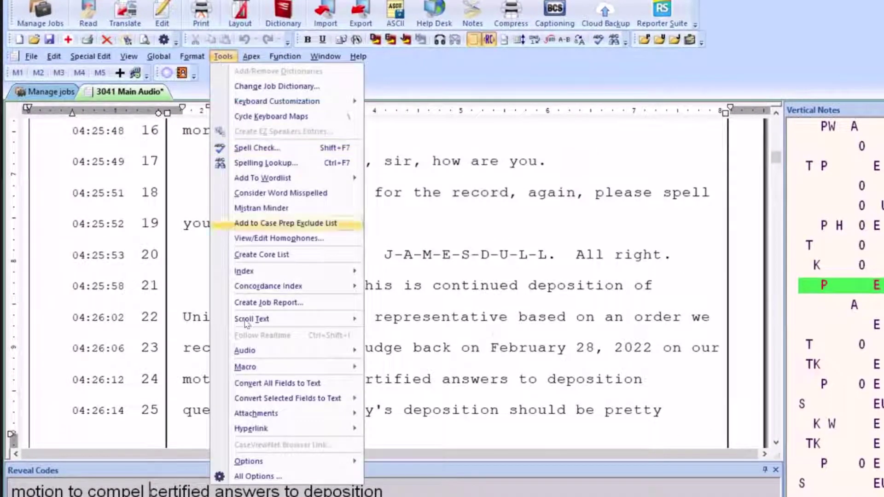
pyautogui.moveTo(245, 350)
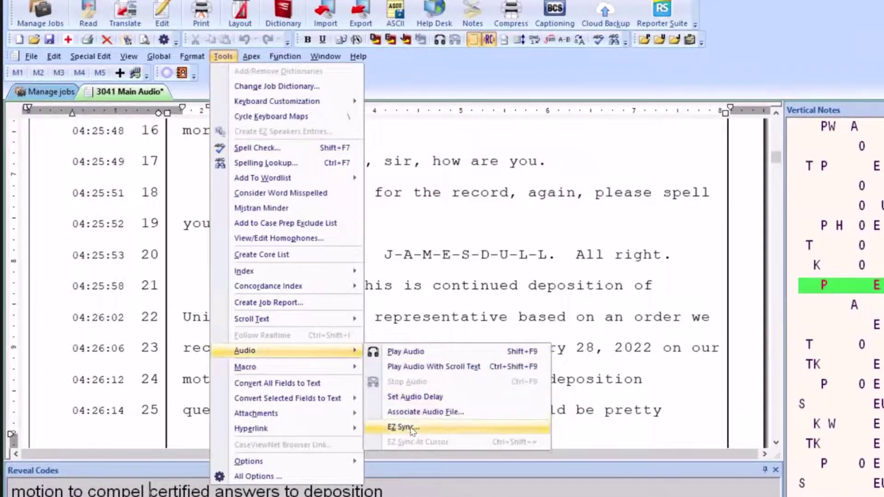
pyautogui.click(403, 427)
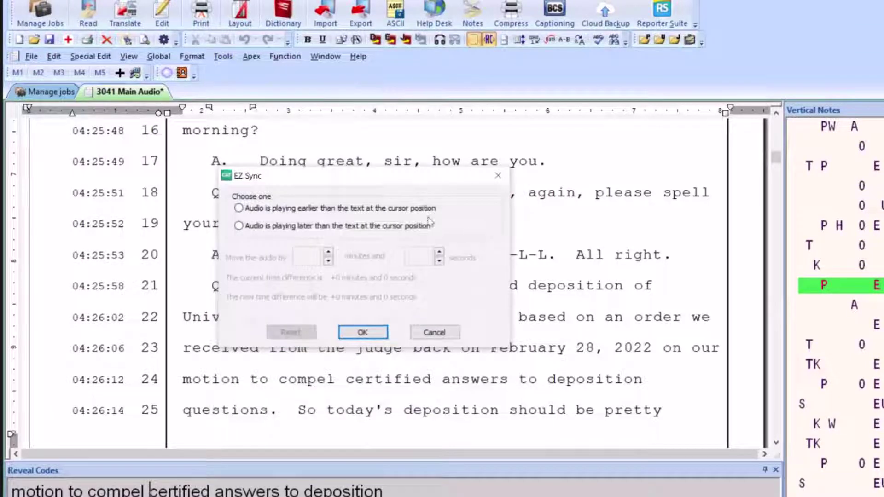
pyautogui.click(238, 208)
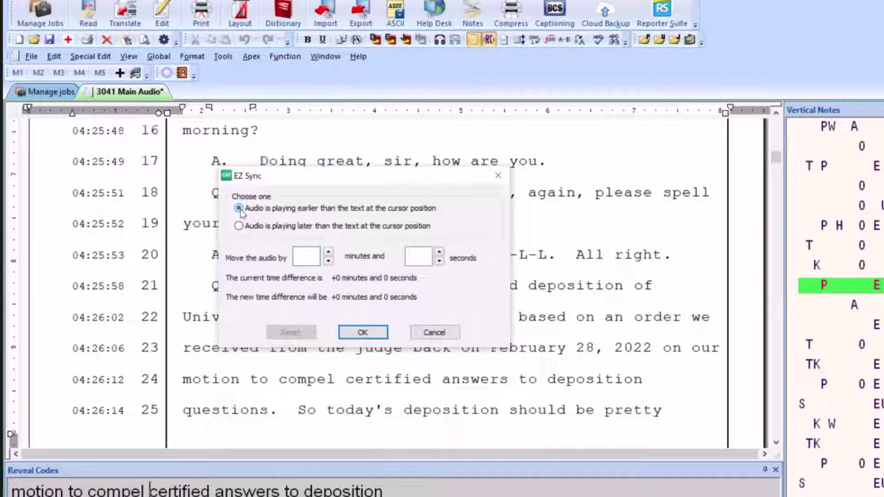
pyautogui.click(420, 257)
pyautogui.write('7')
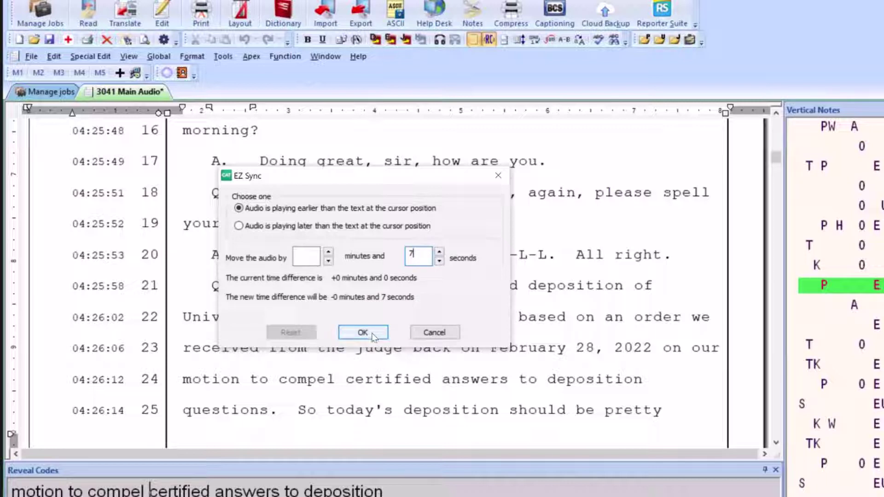
pyautogui.click(371, 334)
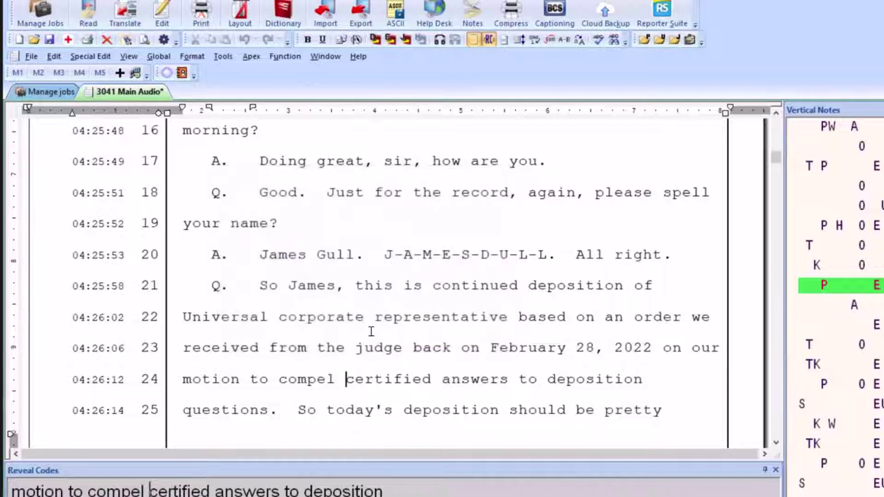
# Play the audio to check the new sync and dismiss the playback speed panel.
pyautogui.click(439, 40)
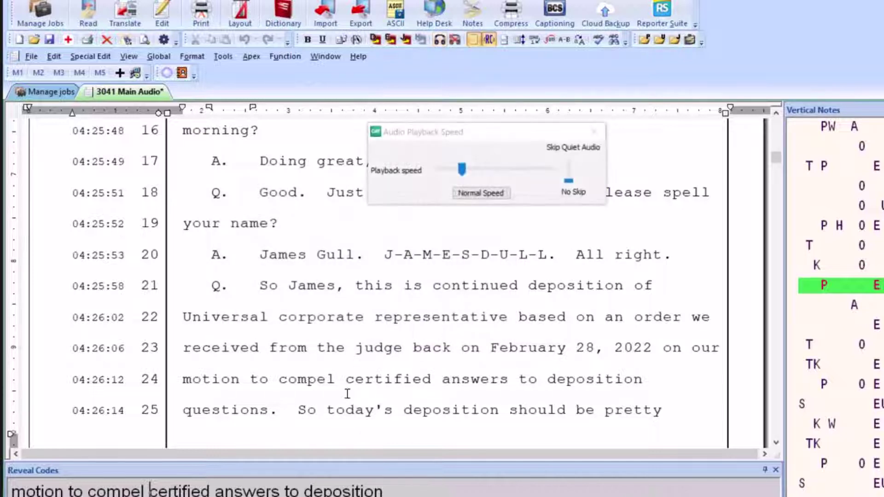
pyautogui.click(594, 132)
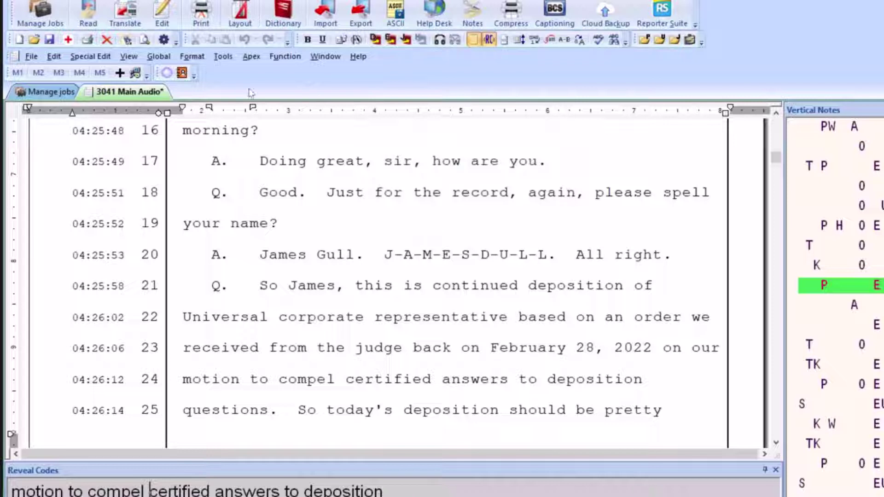
# Reset the EZ Sync audio offset from 7 seconds back to zero.
pyautogui.click(223, 59)
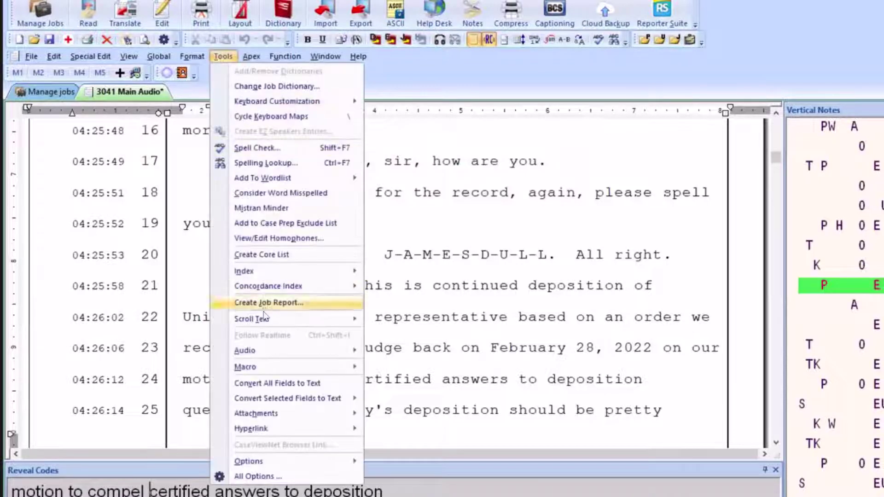
pyautogui.moveTo(245, 351)
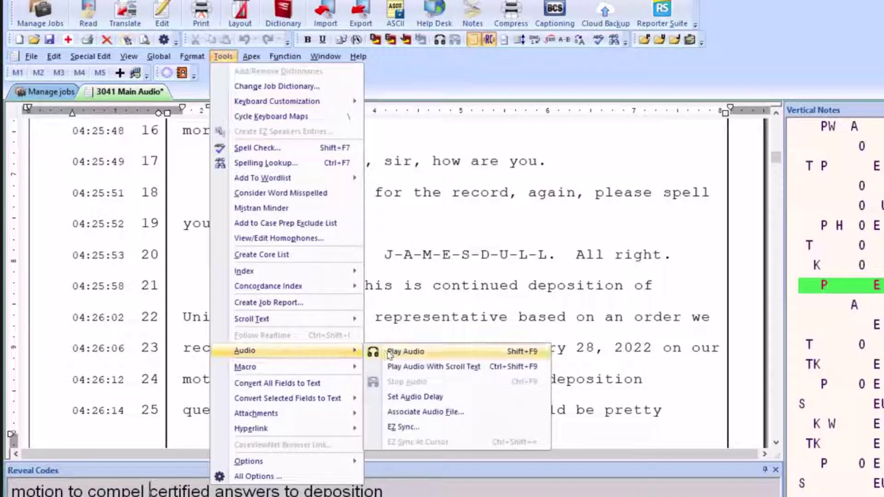
pyautogui.click(403, 427)
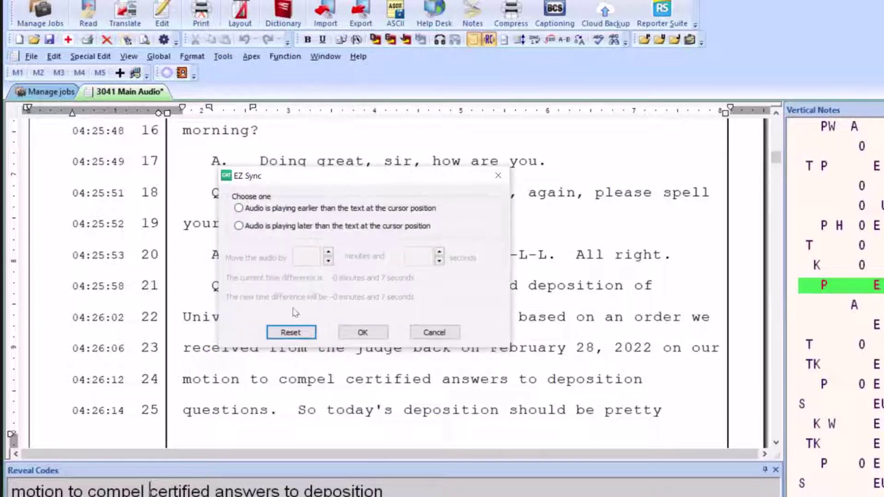
pyautogui.click(291, 333)
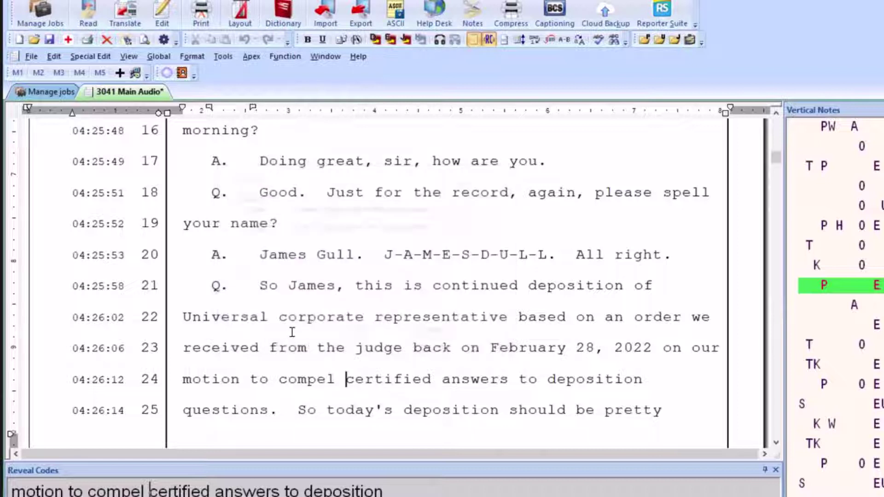
# Use EZ Sync to shift the audio 8 seconds because it plays earlier than the text.
pyautogui.click(223, 57)
pyautogui.moveTo(245, 352)
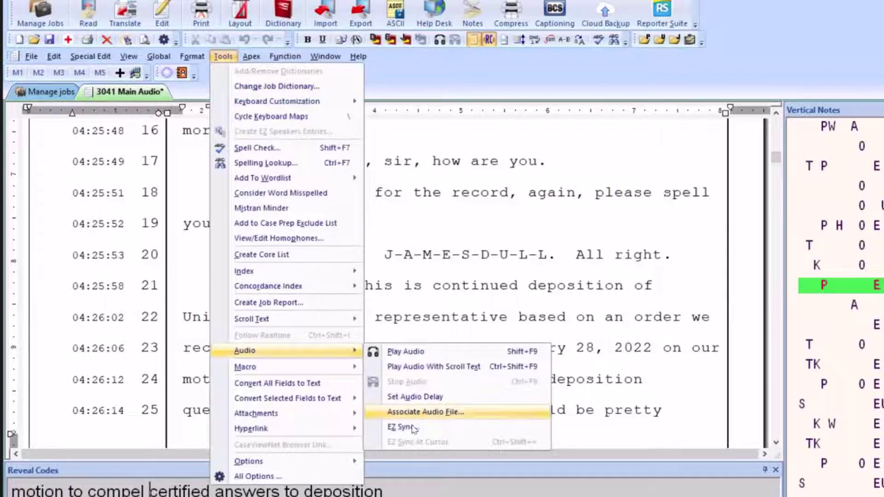
pyautogui.click(413, 429)
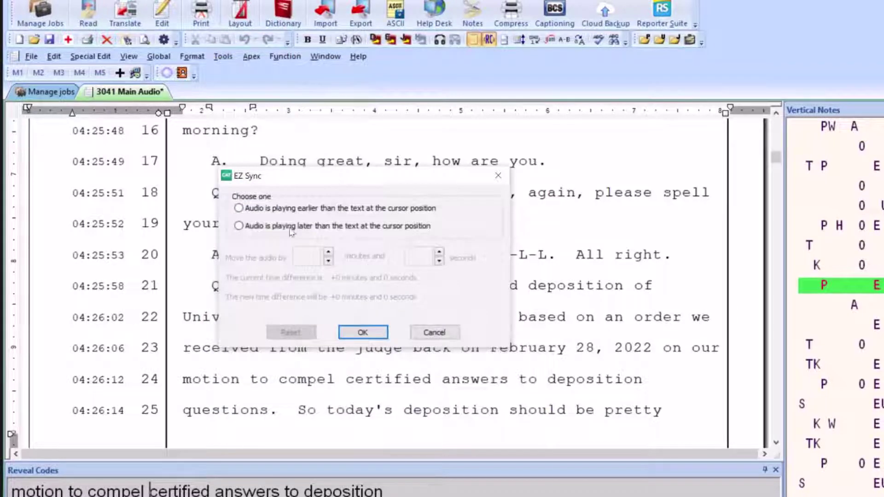
pyautogui.click(239, 209)
pyautogui.click(420, 254)
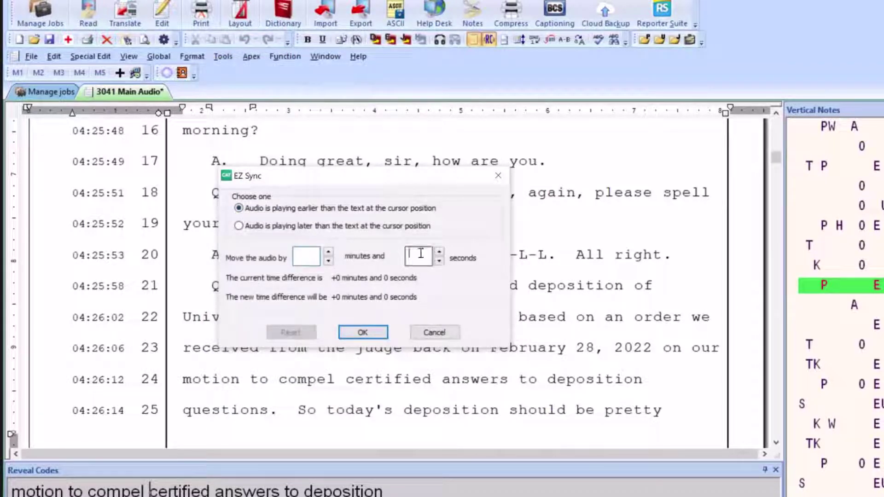
pyautogui.write('8')
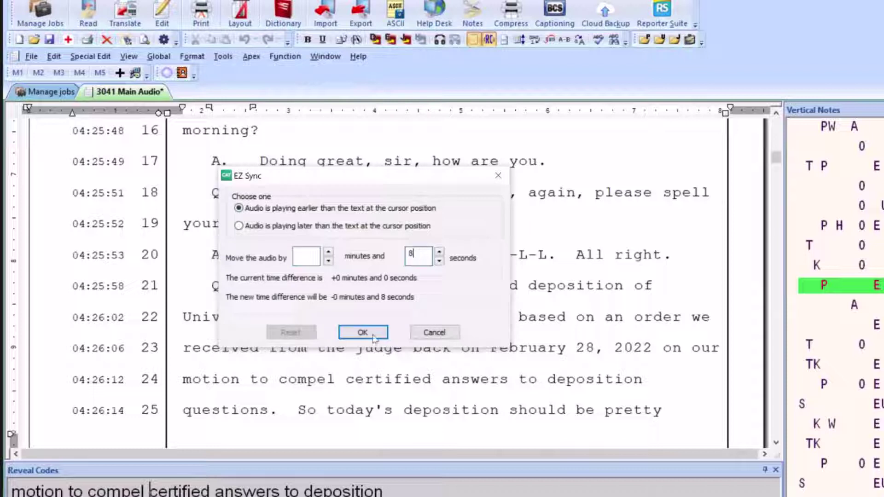
pyautogui.click(362, 333)
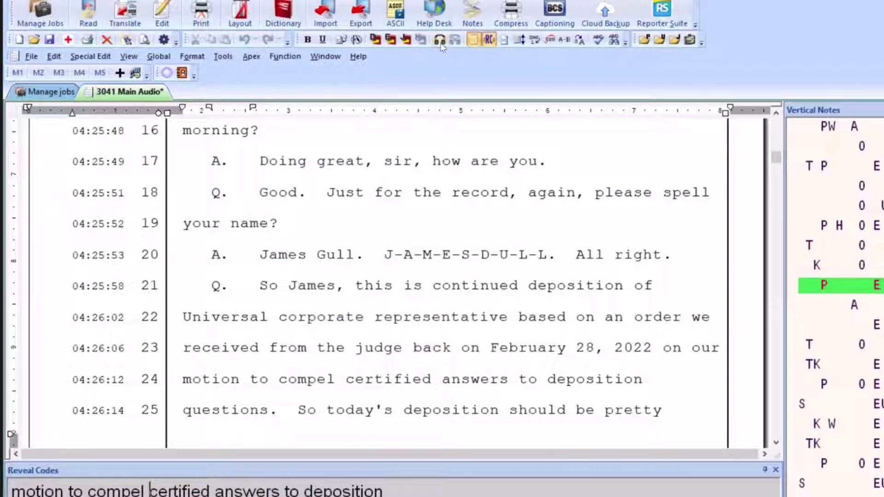
pyautogui.click(439, 40)
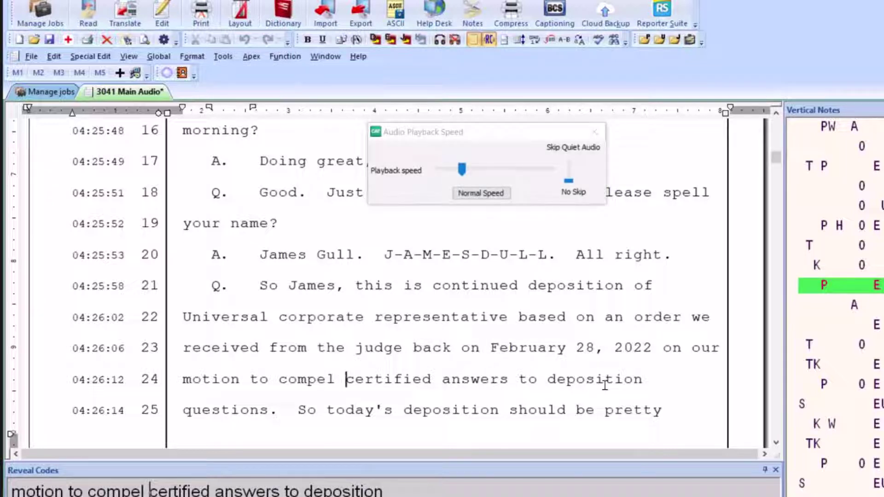
pyautogui.scroll(-3, 600, 322)
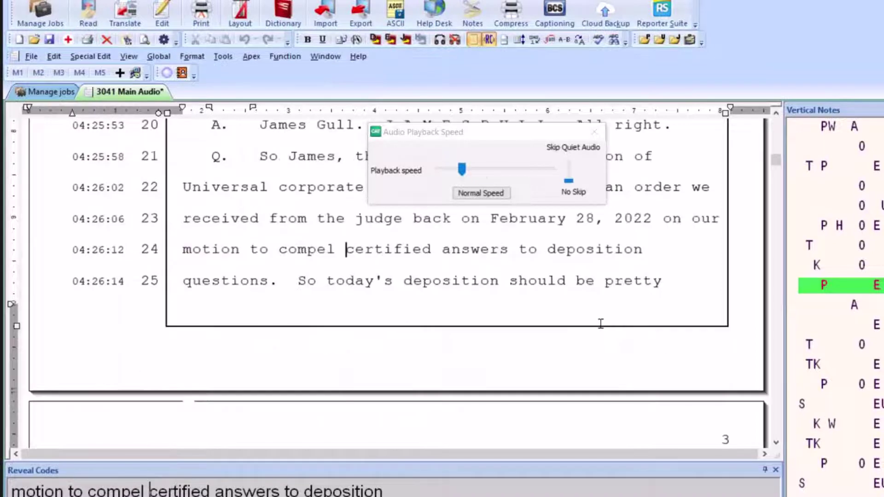
pyautogui.scroll(-3, 600, 321)
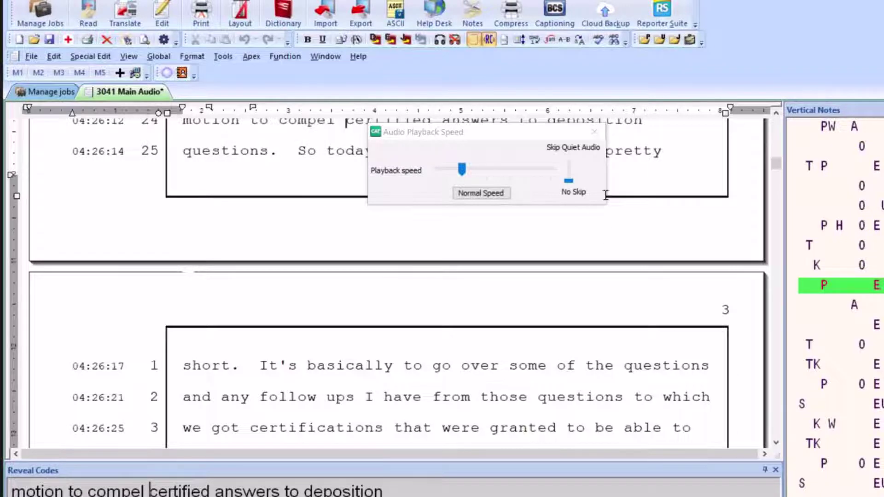
pyautogui.click(595, 134)
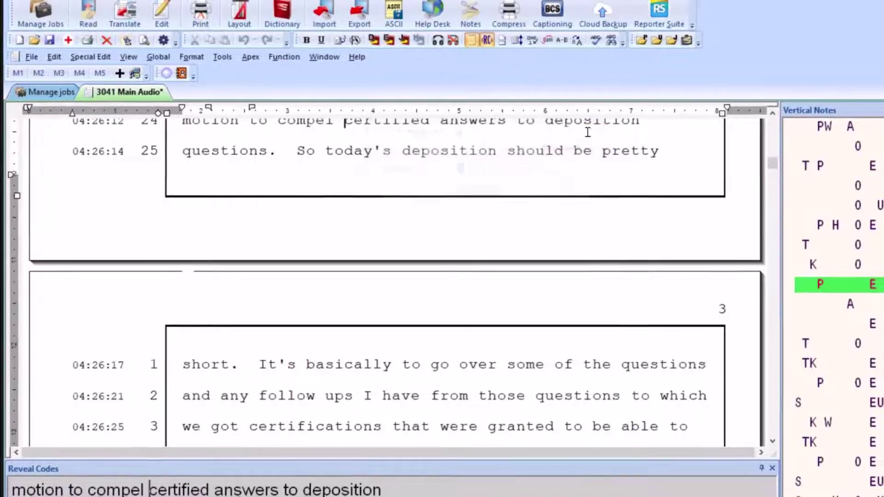